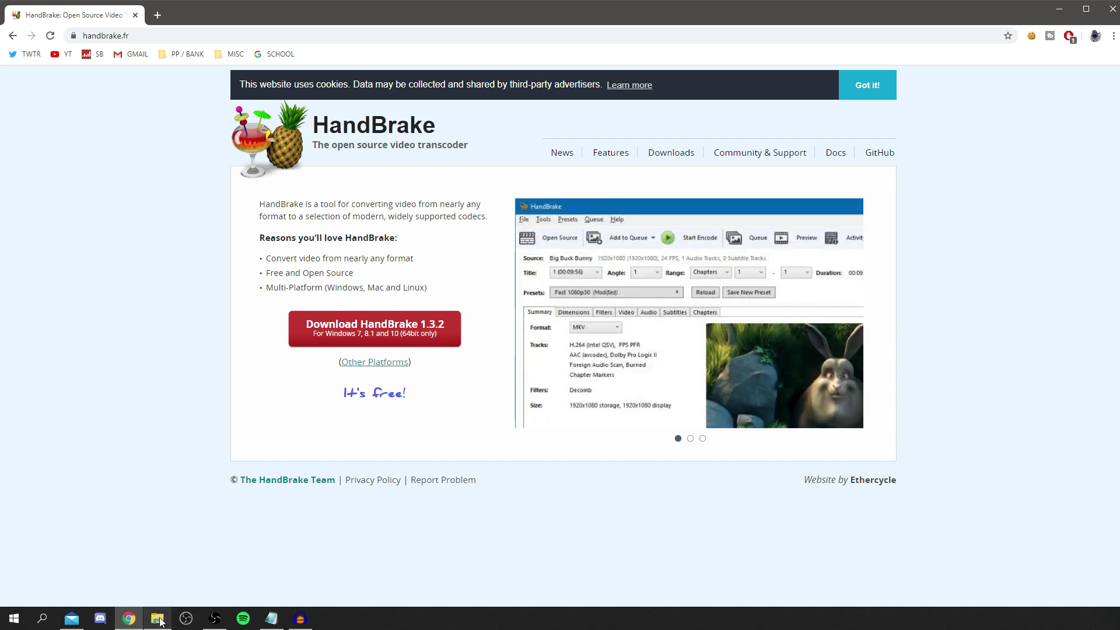
# Step: Bring up the 'Video to be reduced' folder window from the File Explorer taskbar icon
pyautogui.moveTo(160, 619)
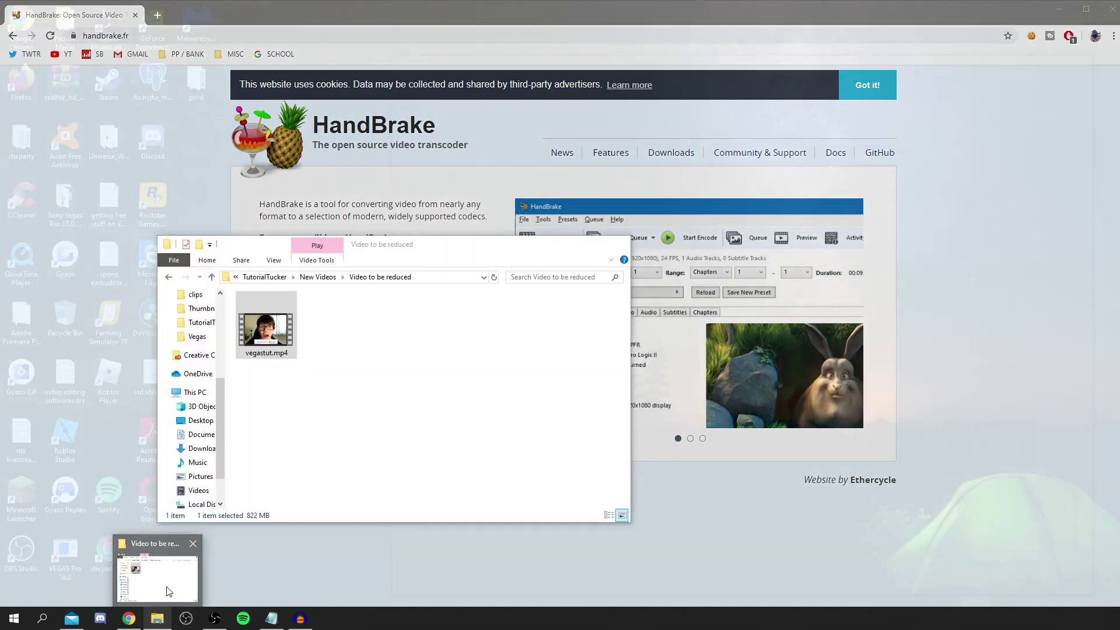
pyautogui.click(166, 586)
# Step: Confirm in Properties that vegastut.mp4 is 822 MB, then return to Chrome's HandBrake site
pyautogui.rightClick(276, 329)
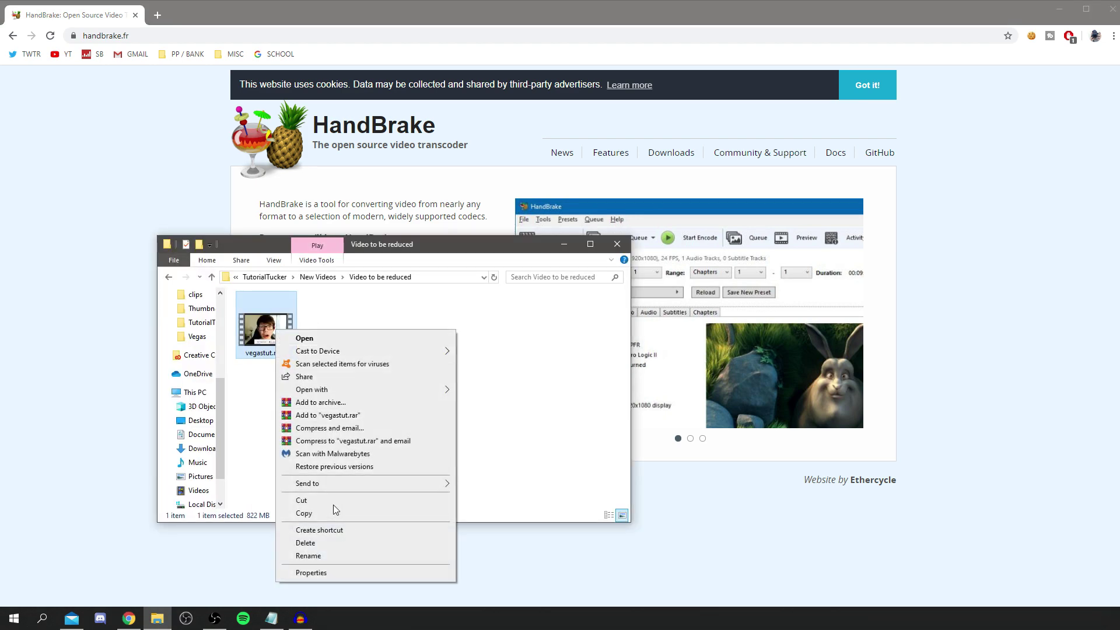
pyautogui.click(337, 572)
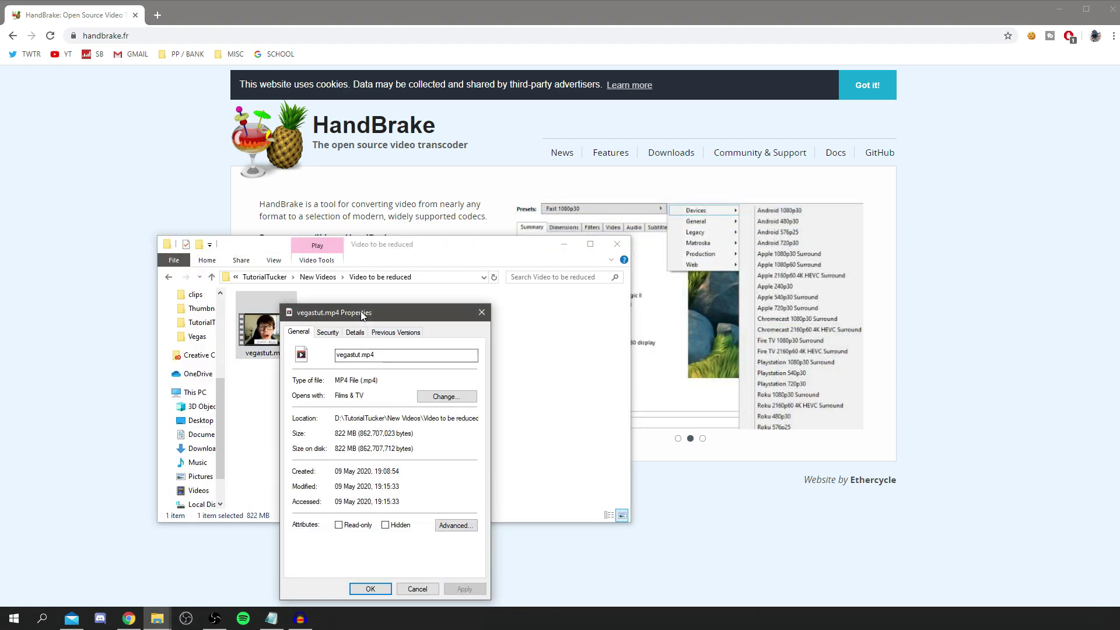
pyautogui.moveTo(378, 313); pyautogui.dragTo(407, 224)
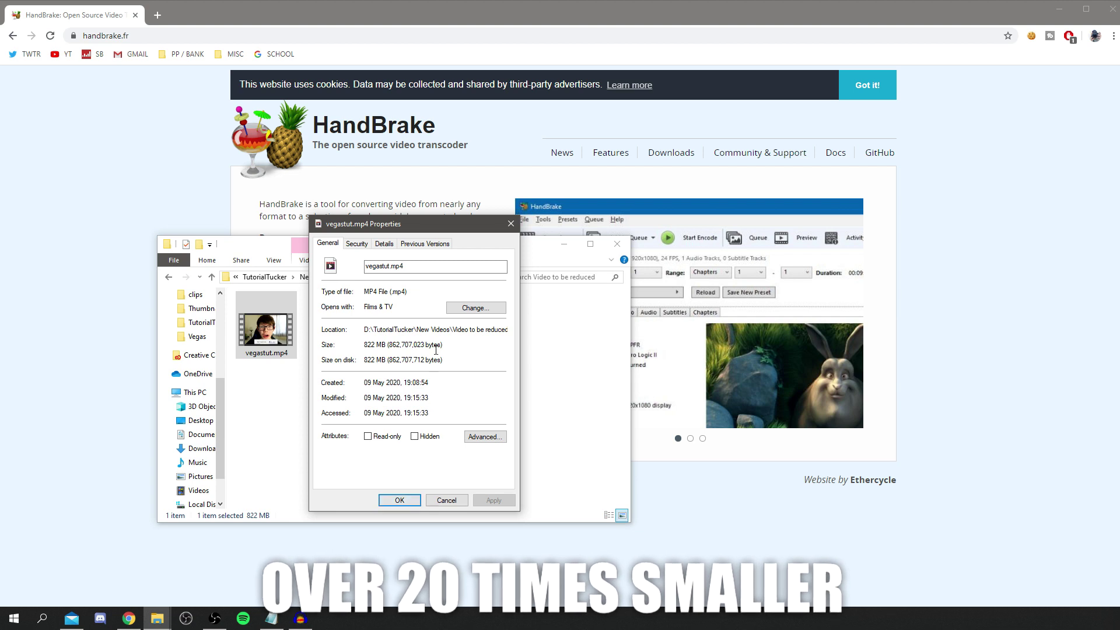
pyautogui.click(410, 499)
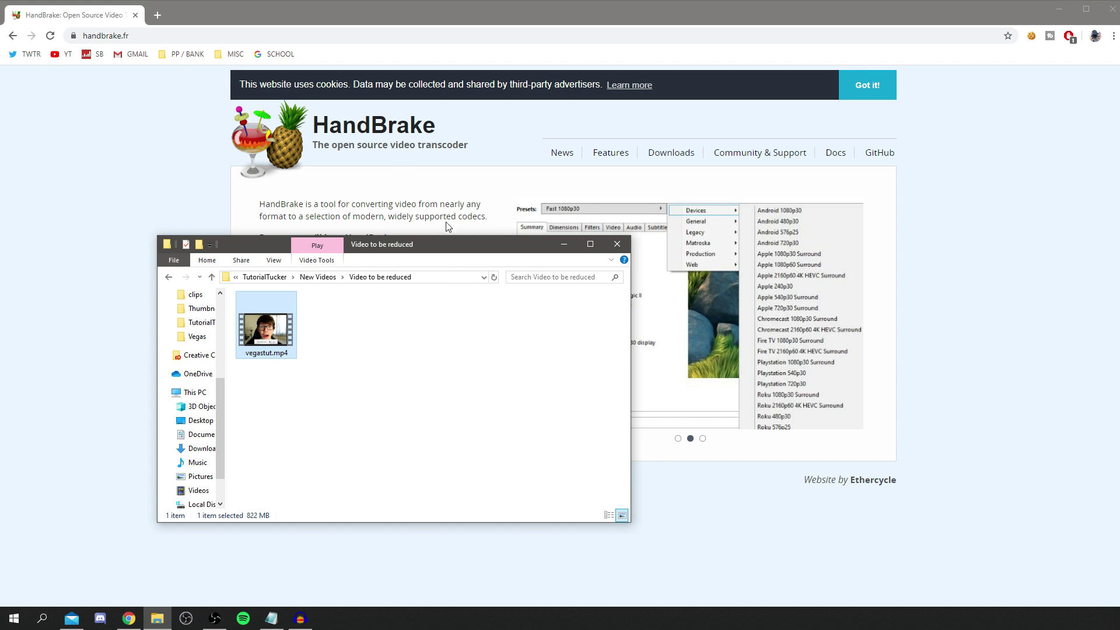
pyautogui.click(221, 218)
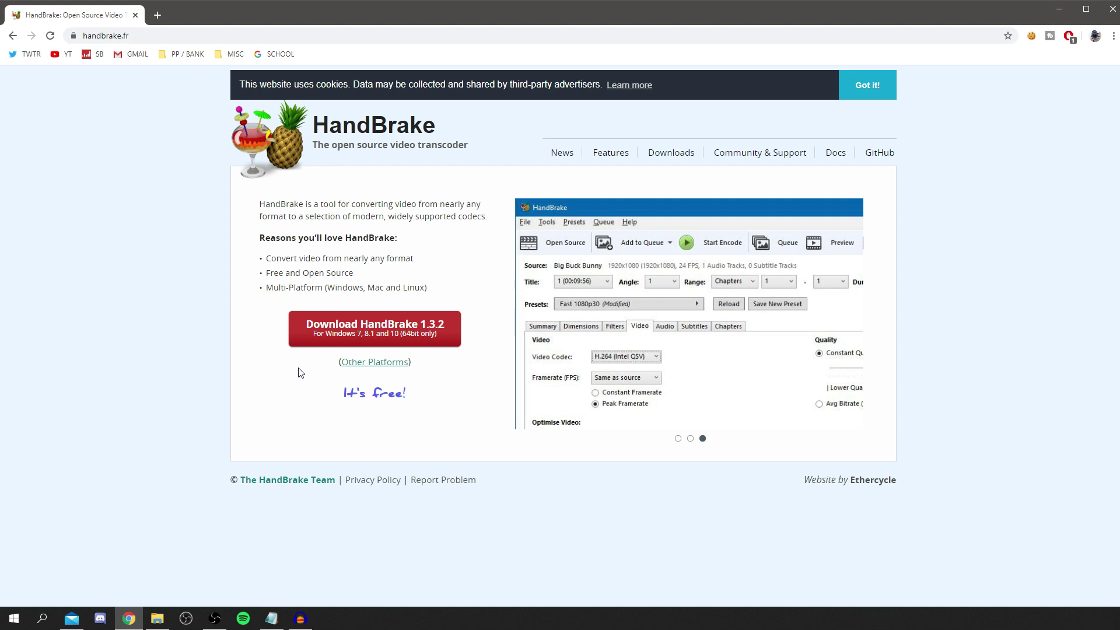
# Step: Download the 12.91 MB HandBrake-1.3.2-x86_64-Win_GUI.exe installer and run it
pyautogui.click(366, 333)
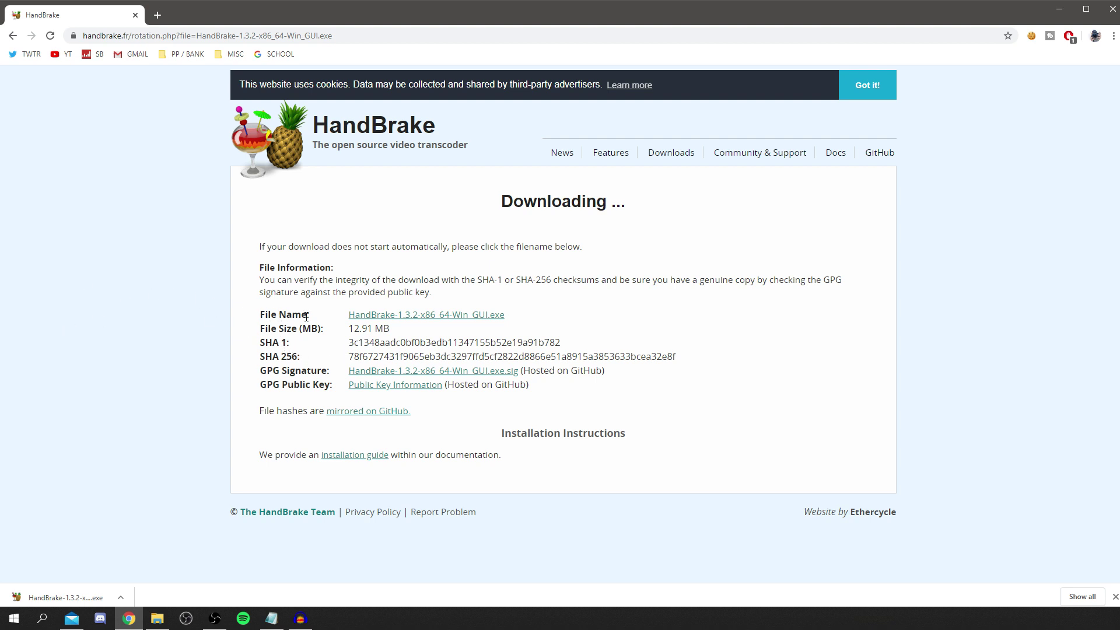
pyautogui.click(80, 595)
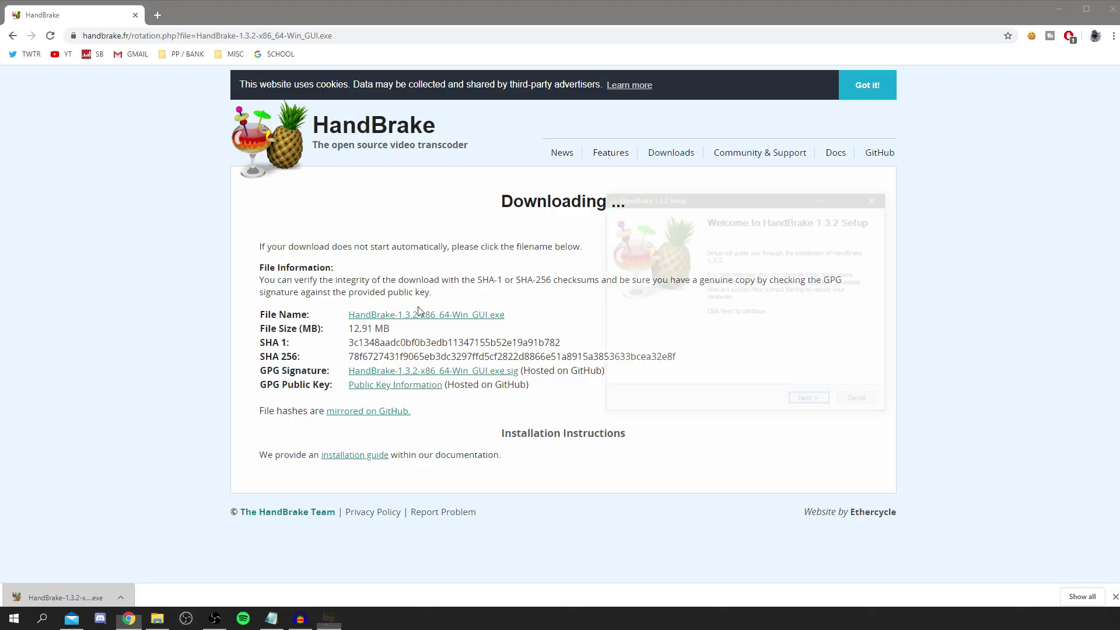
# Step: Install HandBrake 1.3.2 to C:\Program Files\HandBrake, accepting the licence, and finish Setup
pyautogui.moveTo(670, 200); pyautogui.dragTo(461, 191)
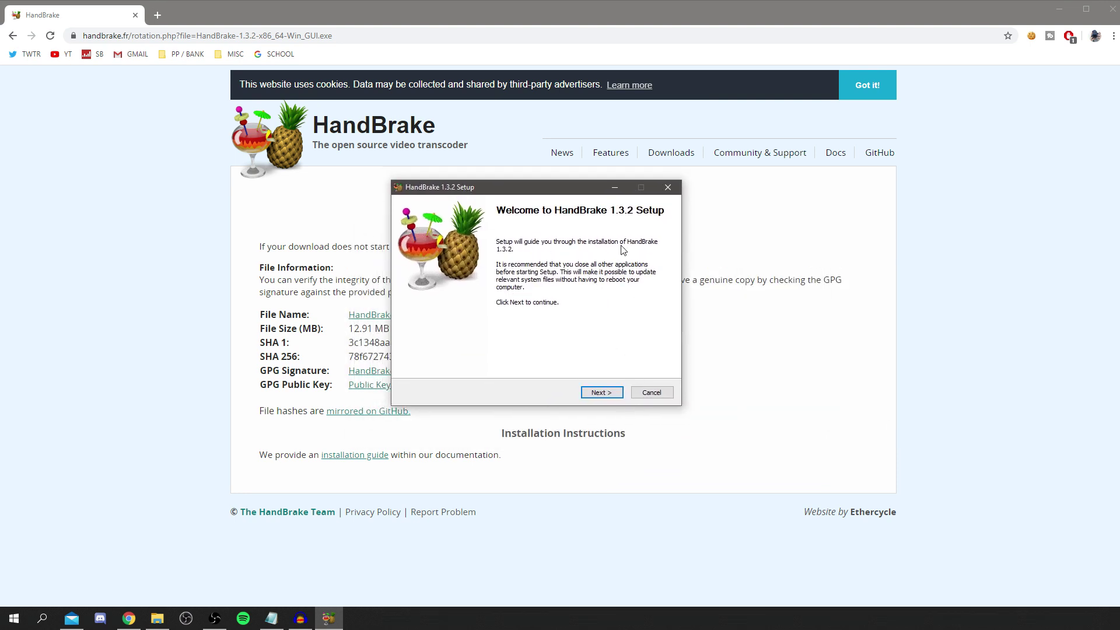
pyautogui.click(614, 396)
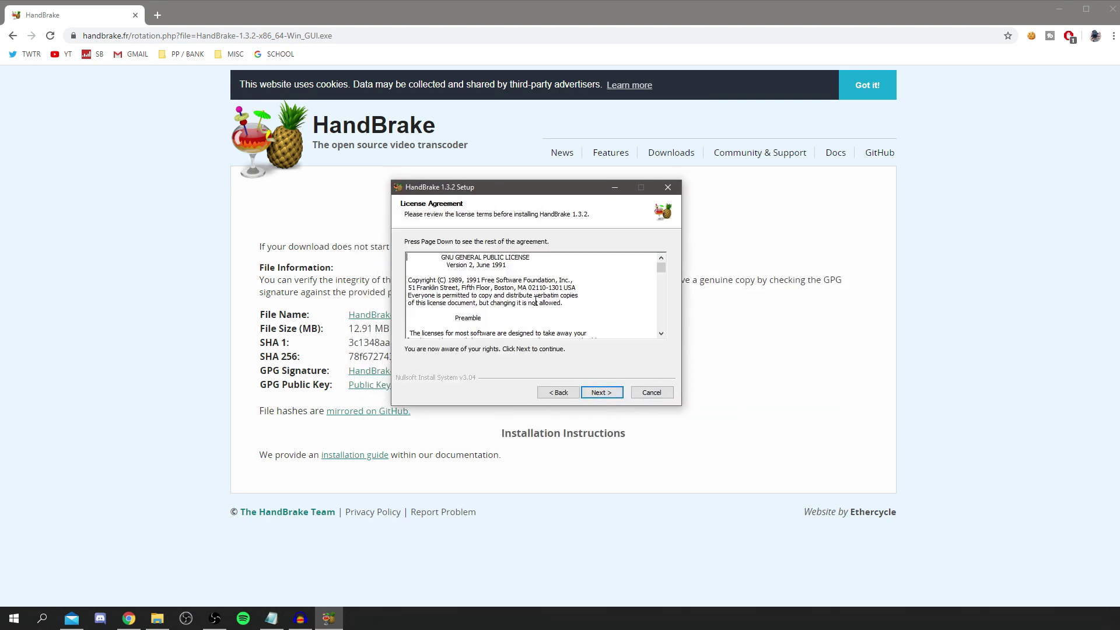
pyautogui.scroll(-5, 511, 336)
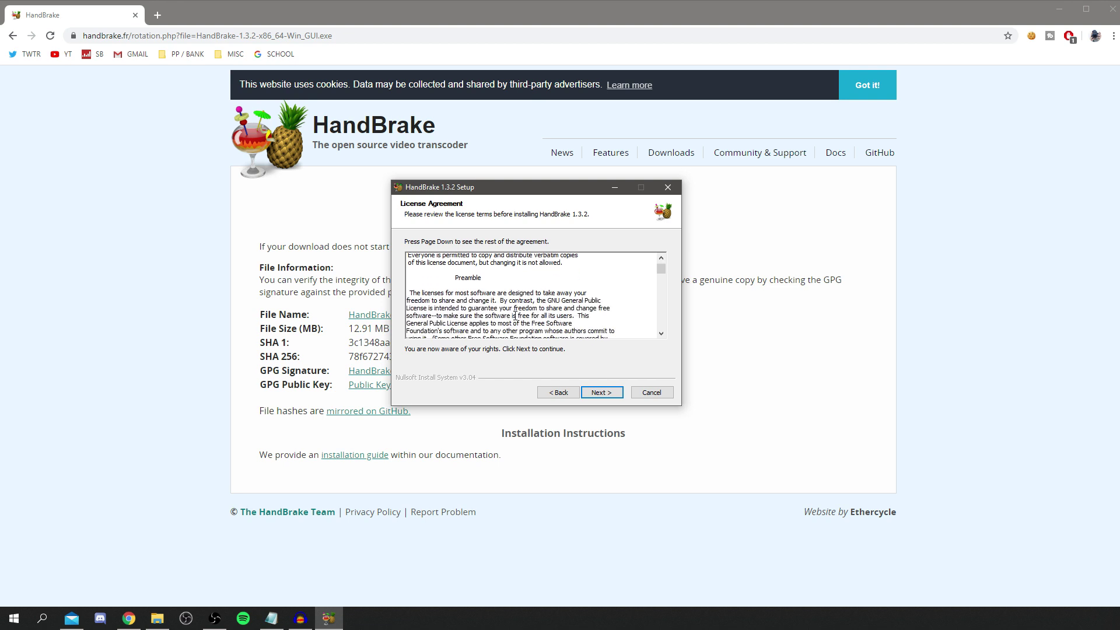
pyautogui.scroll(5, 516, 318)
pyautogui.click(602, 393)
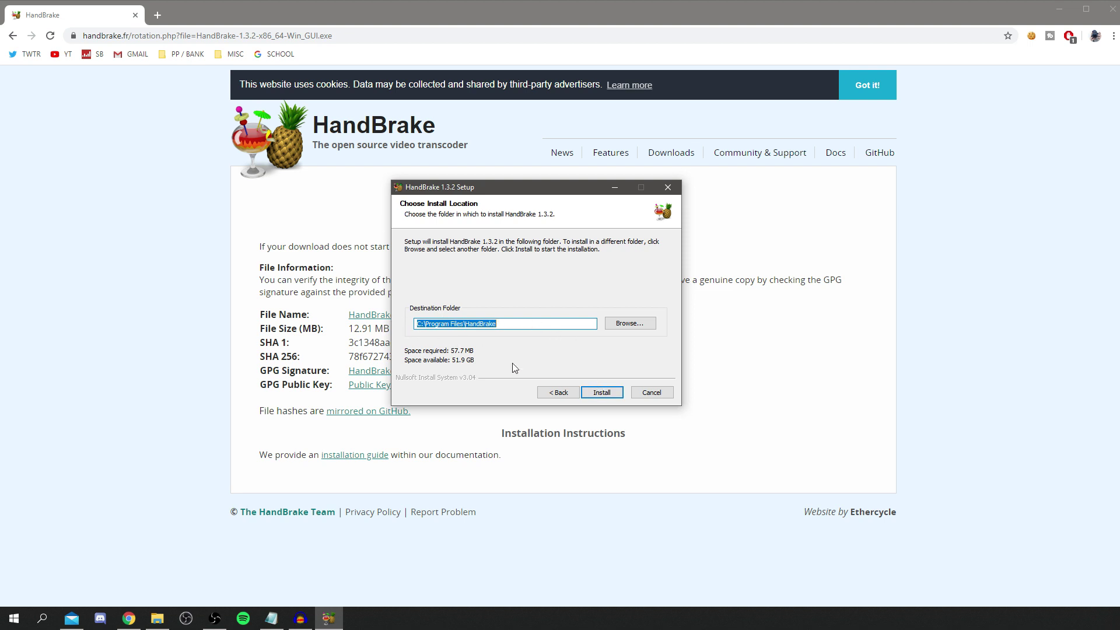
pyautogui.click(592, 391)
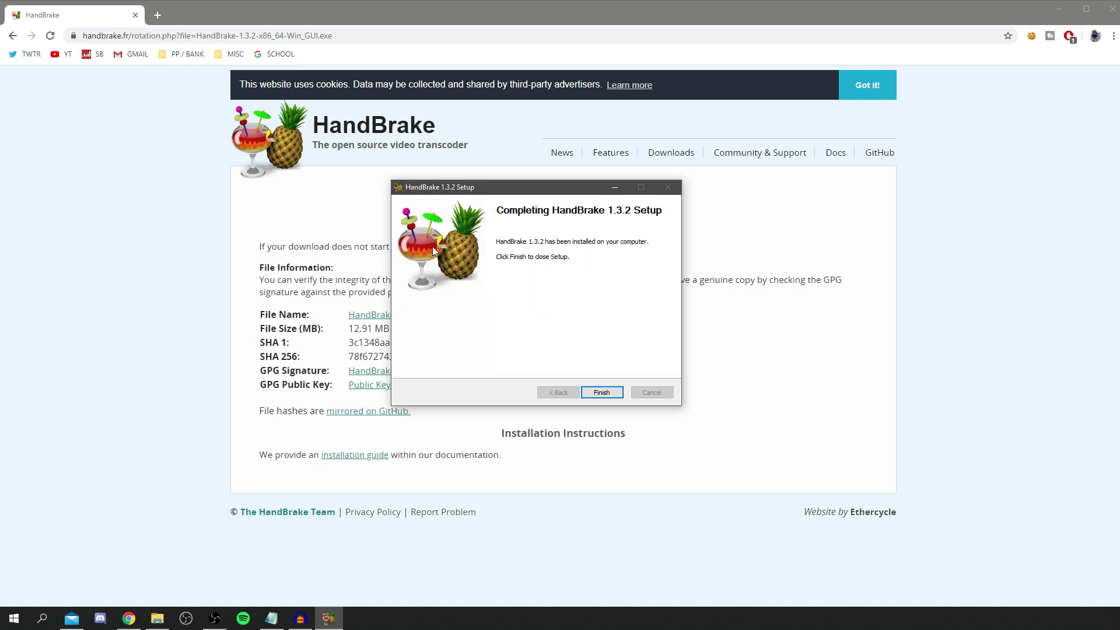
pyautogui.click(605, 392)
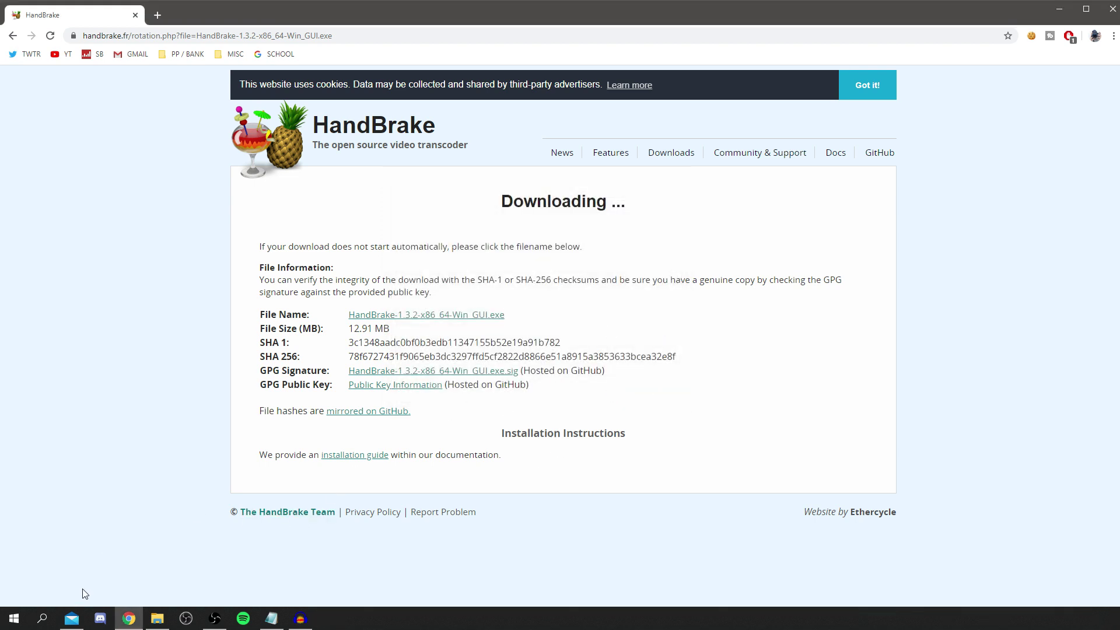
# Step: Search Windows for 'handbra' and launch the HandBrake app from the results
pyautogui.click(42, 619)
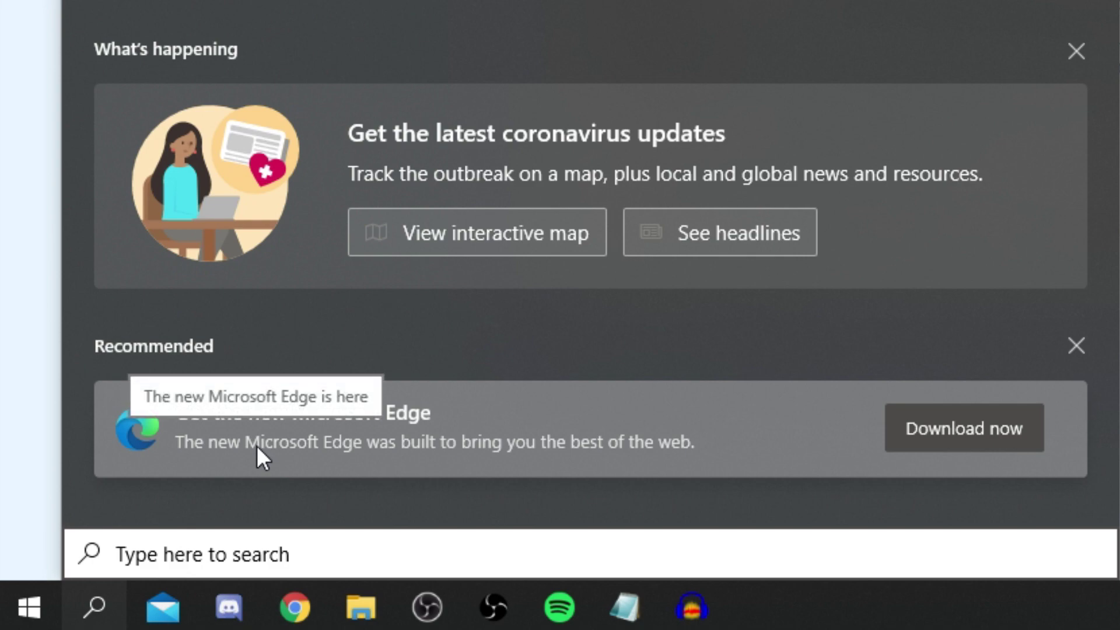
pyautogui.write('handbra')
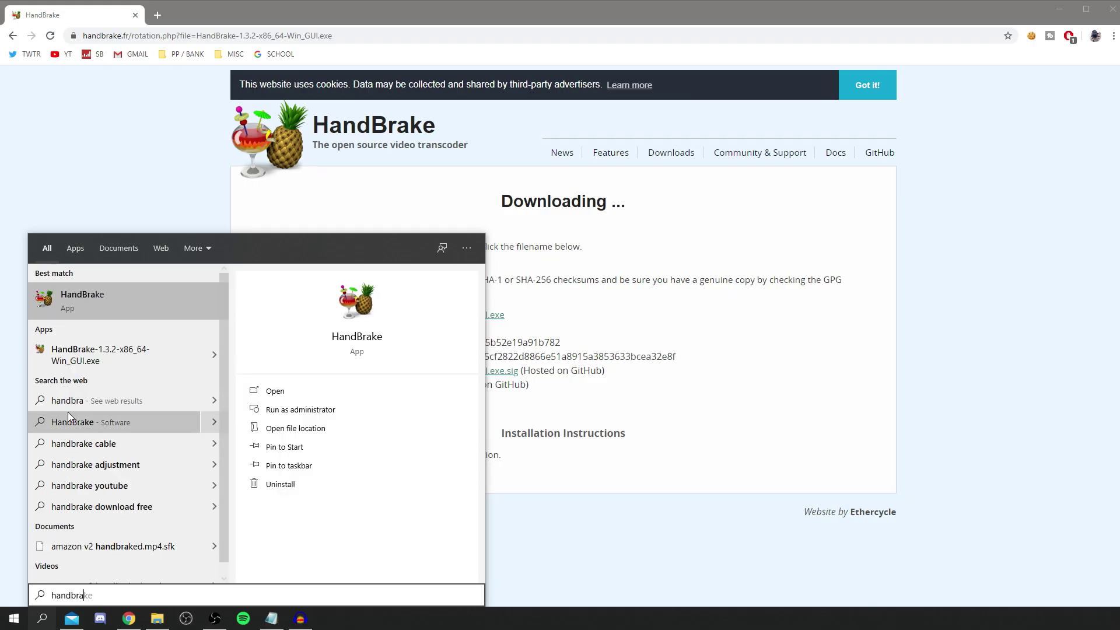
pyautogui.click(107, 307)
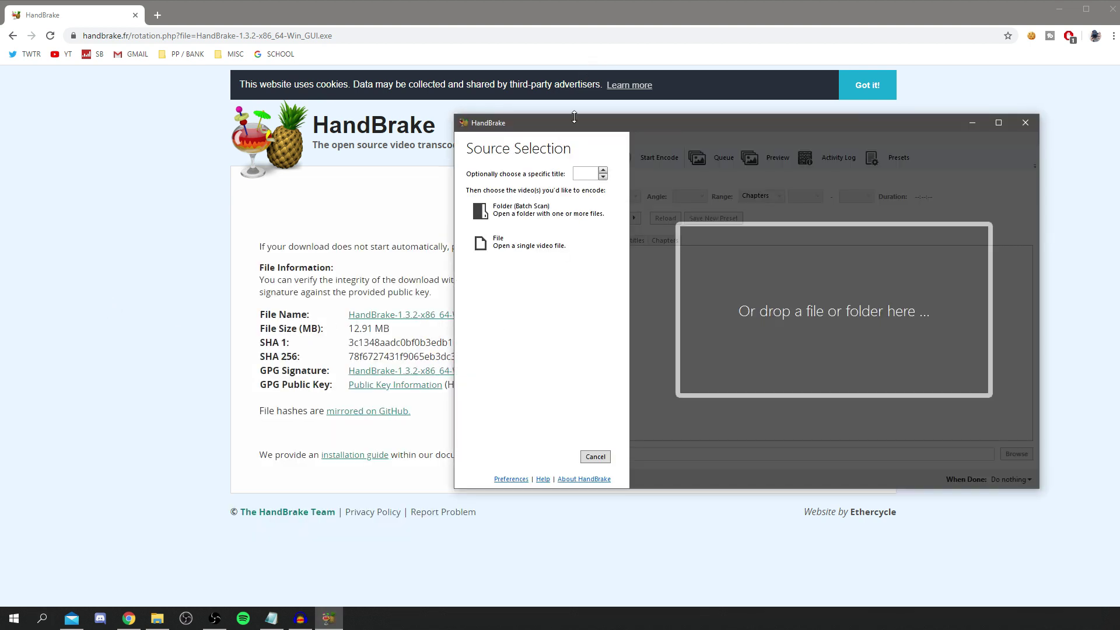
# Step: Load vegastut.mp4 as the source: 1920x1080, 29.97 FPS, 00:14:10, Fast 1080p30 preset
pyautogui.moveTo(509, 127); pyautogui.dragTo(323, 145)
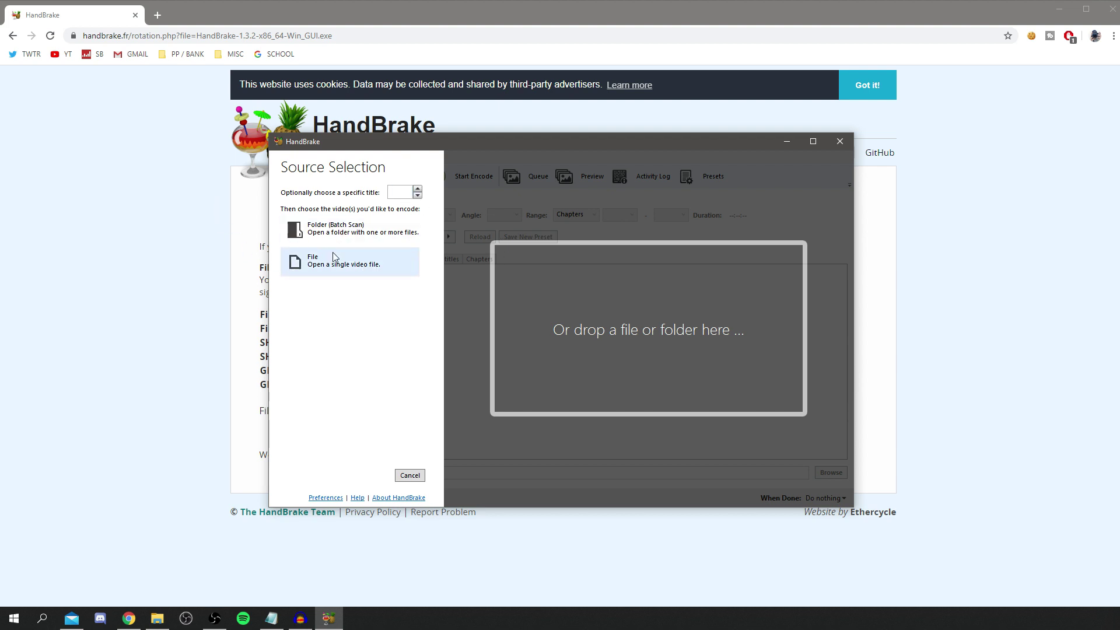
pyautogui.click(360, 268)
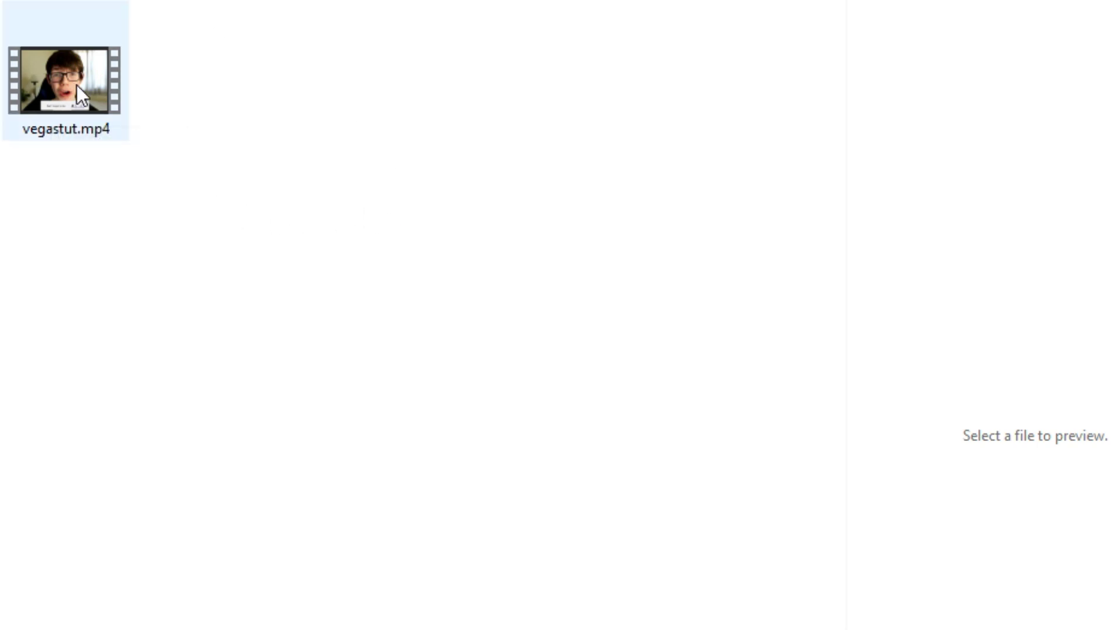
pyautogui.click(82, 104)
pyautogui.rightClick(82, 104)
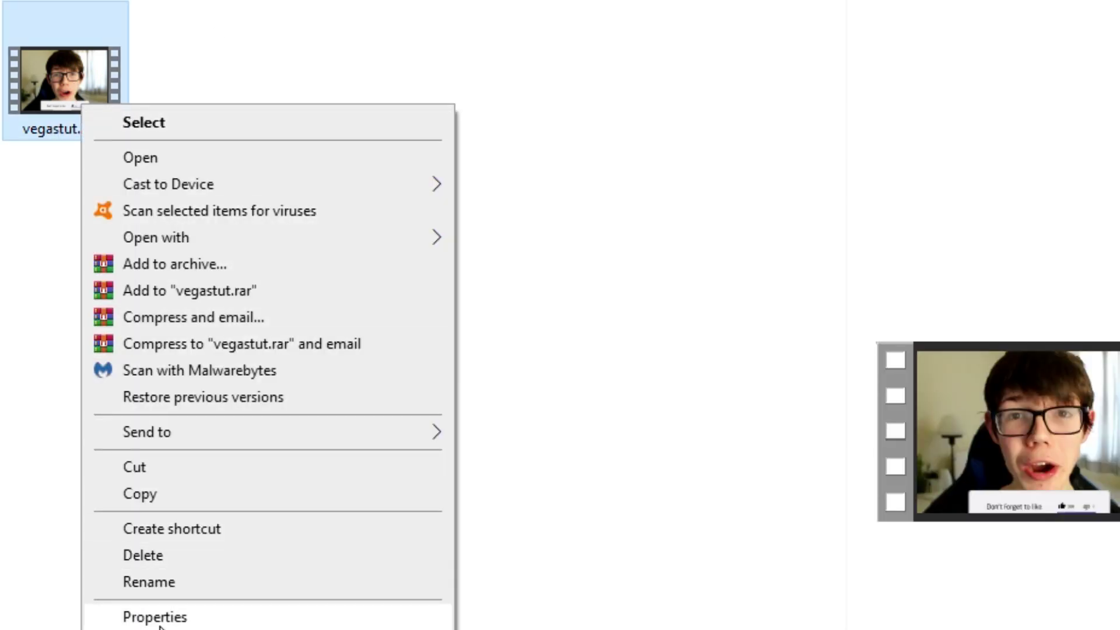
pyautogui.press('Escape')
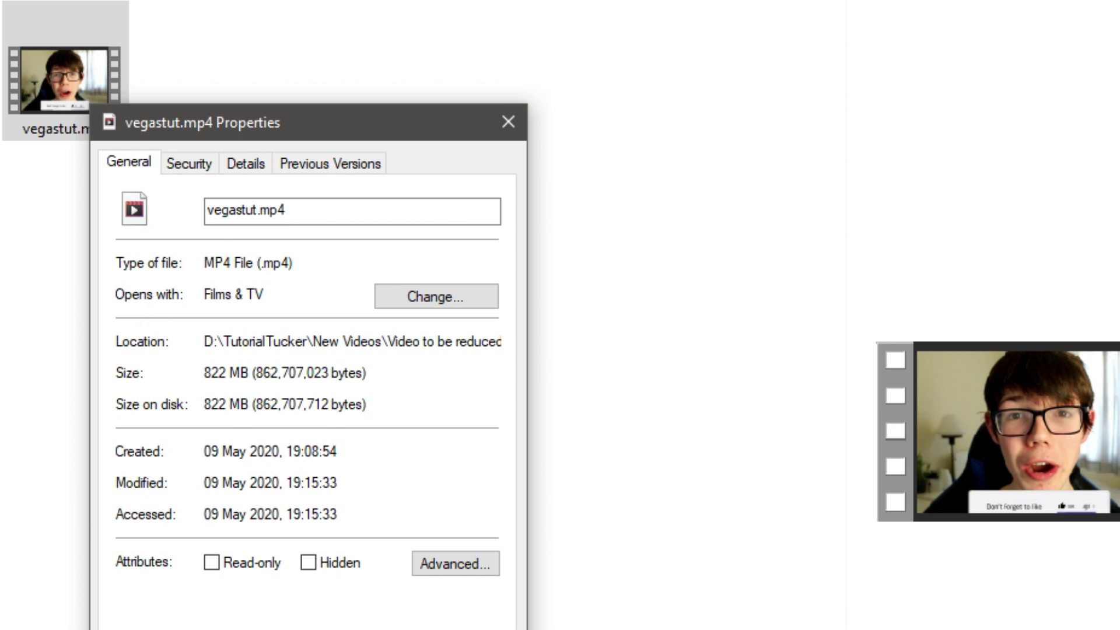
pyautogui.press('Escape')
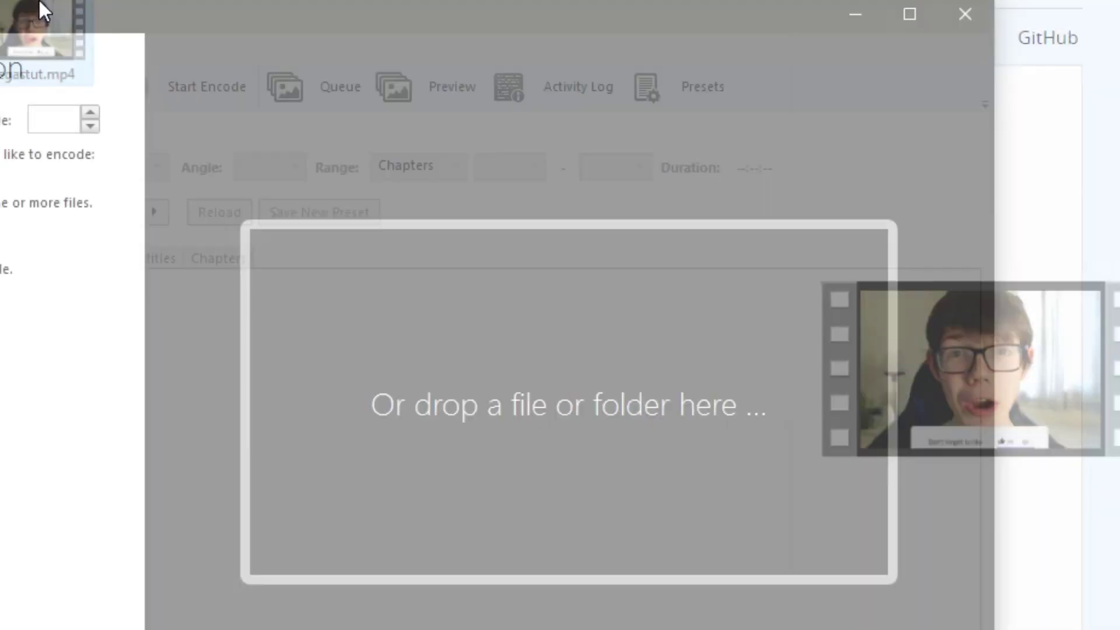
pyautogui.moveTo(642, 409); pyautogui.dragTo(424, 460)
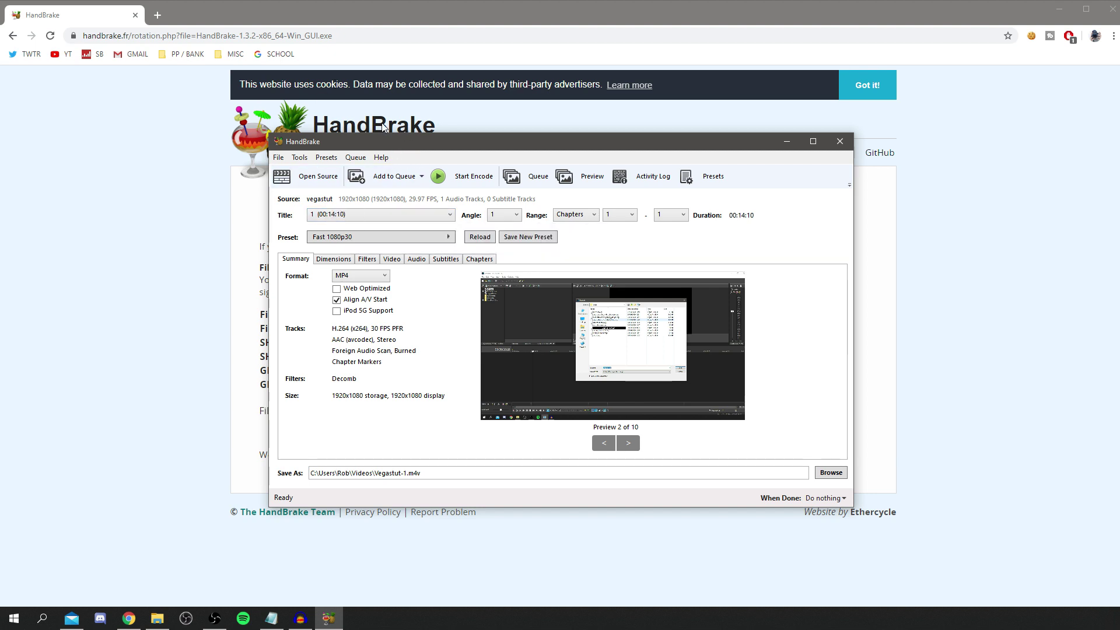
pyautogui.click(325, 263)
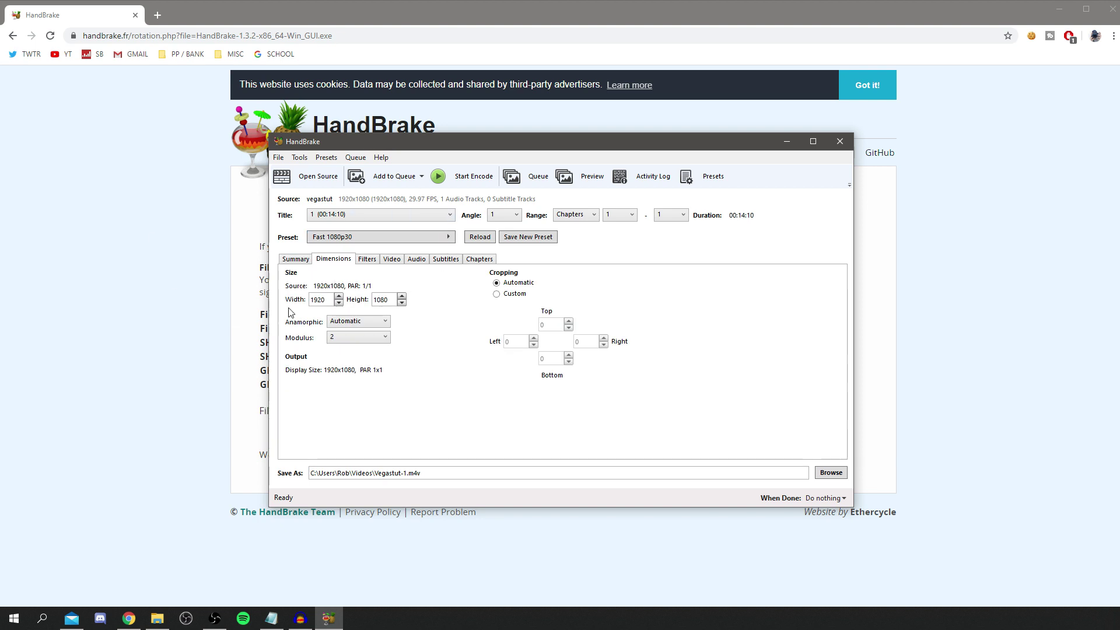
pyautogui.click(303, 262)
pyautogui.click(327, 260)
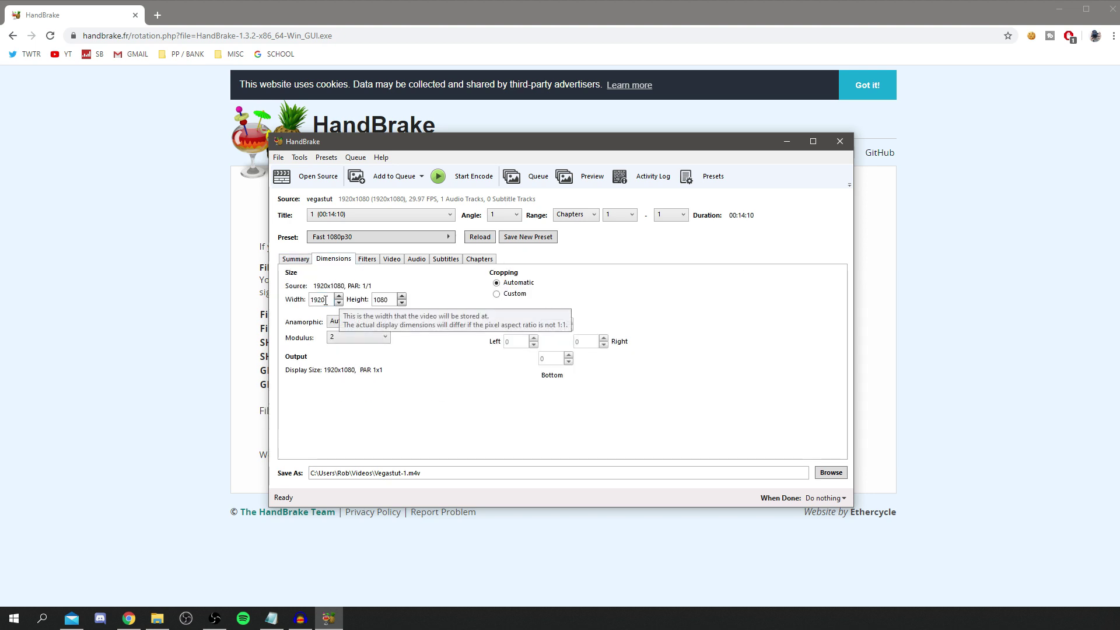
pyautogui.click(295, 259)
pyautogui.click(351, 239)
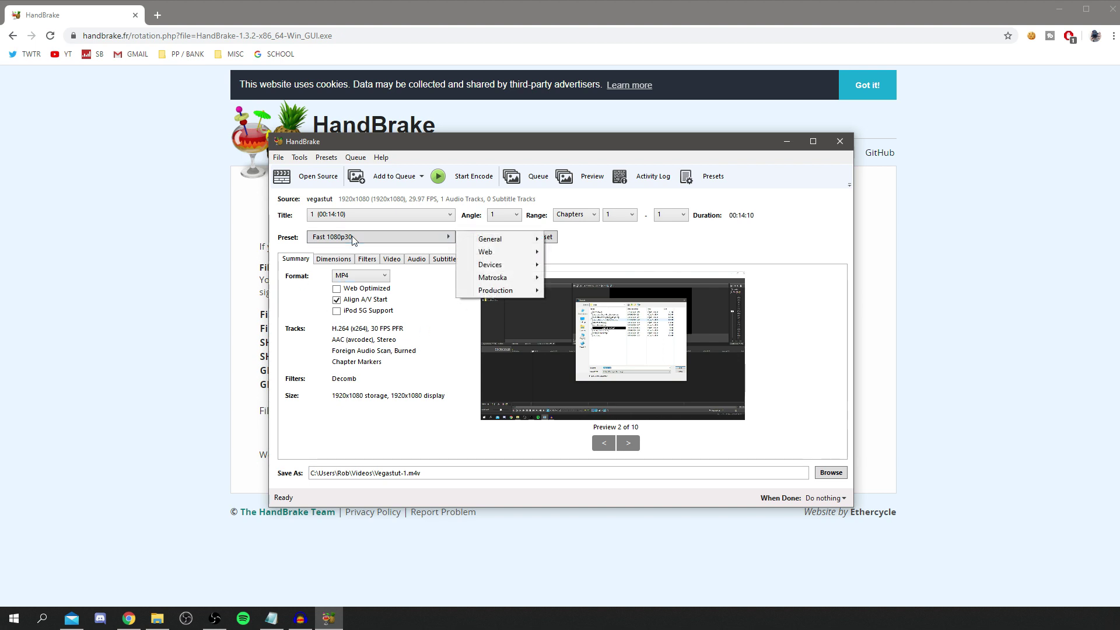
pyautogui.moveTo(458, 237)
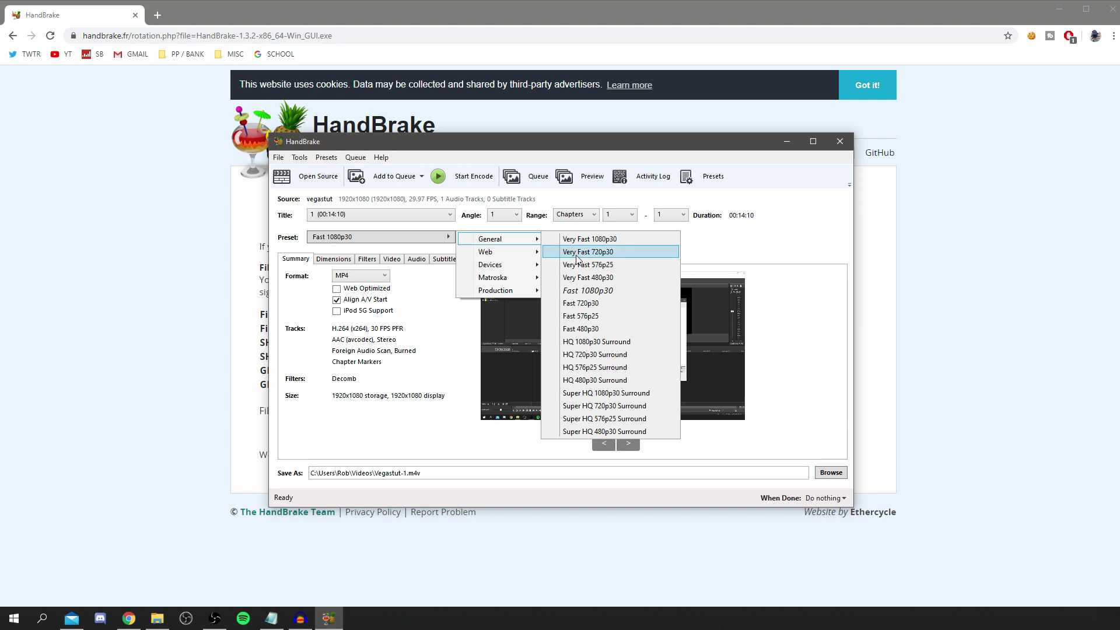
pyautogui.moveTo(509, 250)
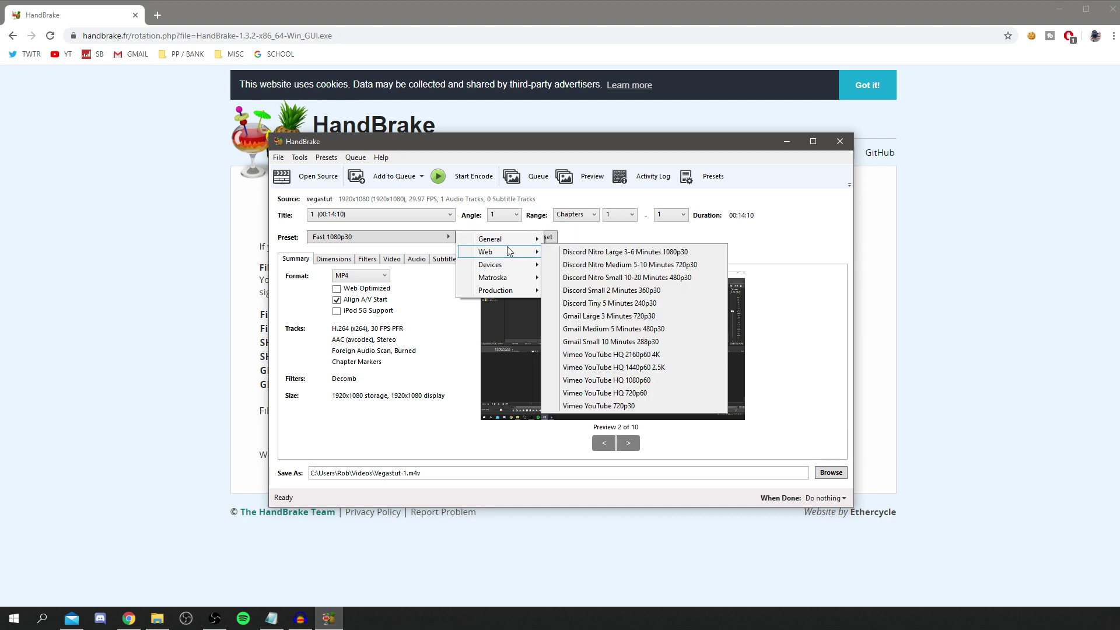
pyautogui.click(360, 245)
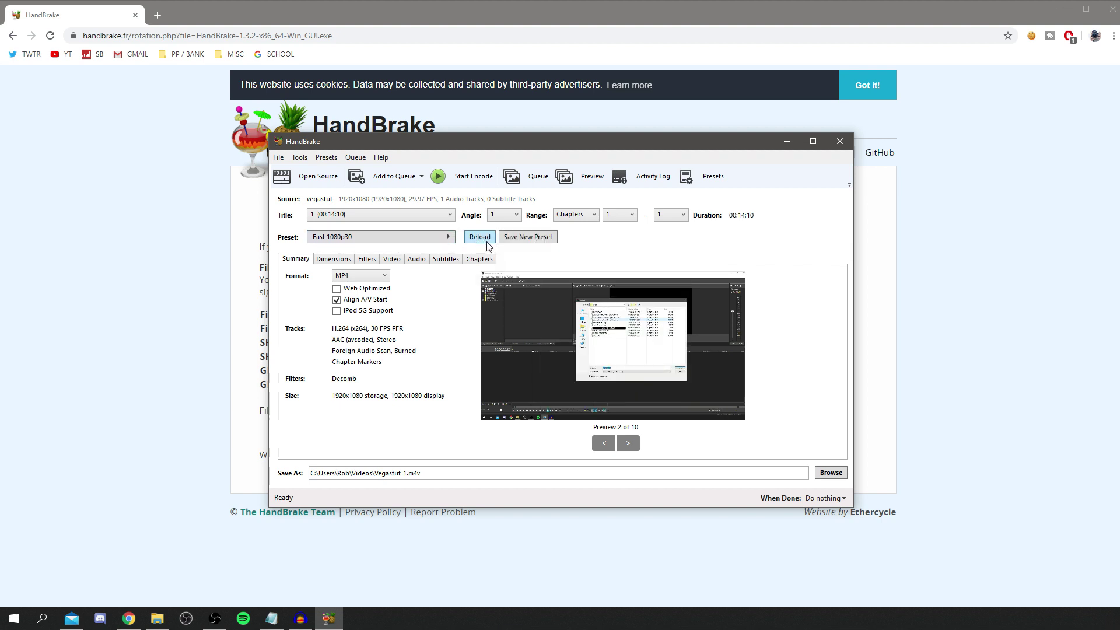
pyautogui.click(422, 236)
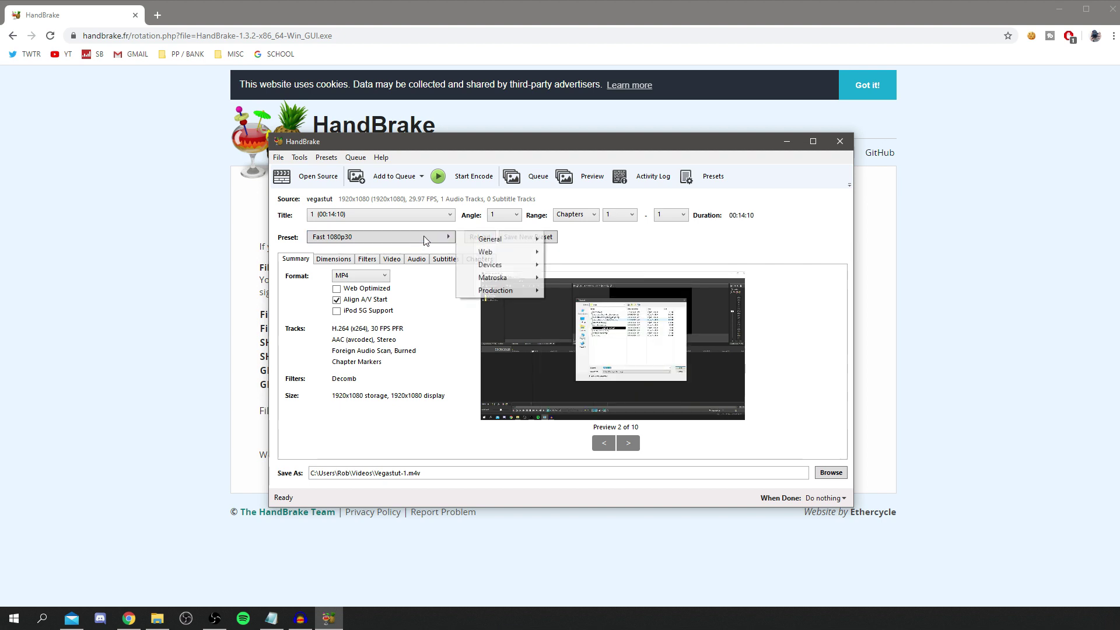
pyautogui.moveTo(508, 295)
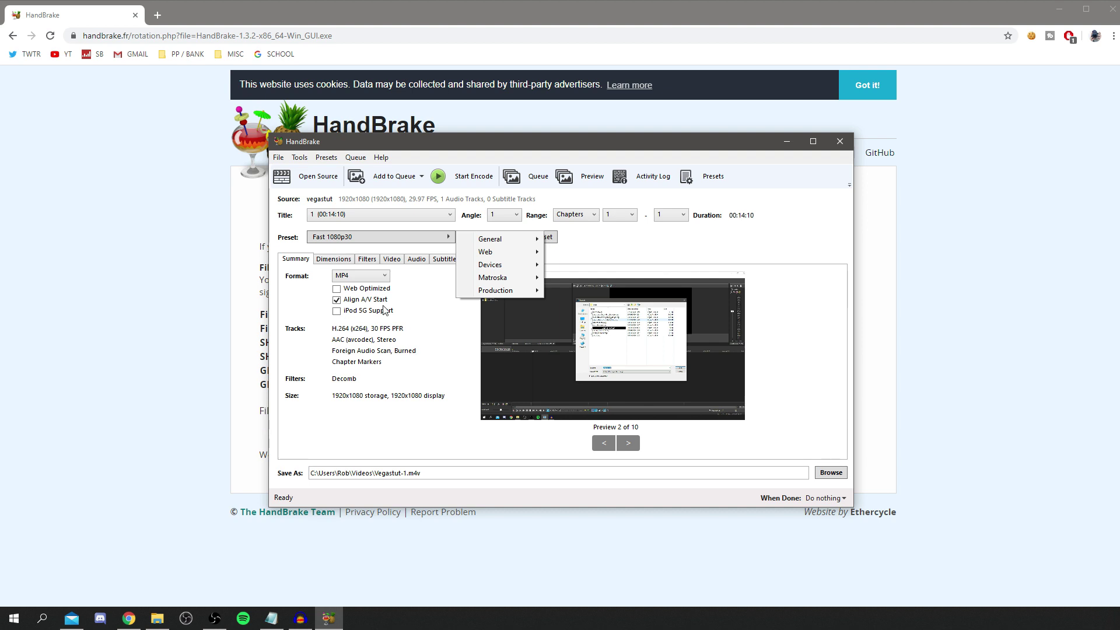
# Step: Keep Fast 1080p30, tick Web Optimized, and review the Dimensions and Filters settings
pyautogui.click(372, 345)
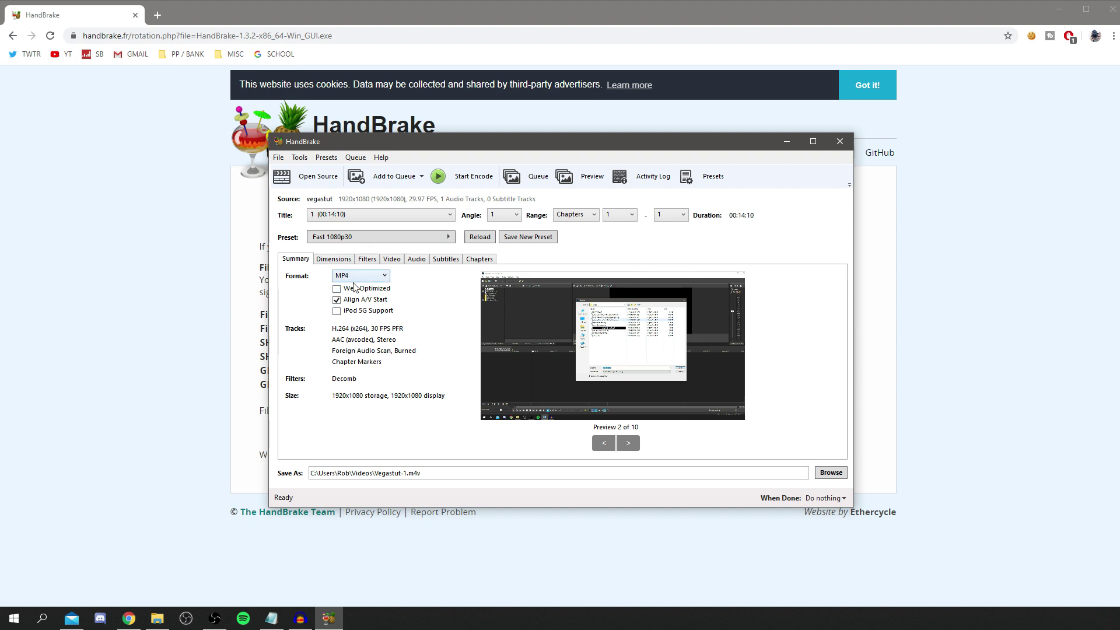
pyautogui.click(350, 290)
pyautogui.click(340, 263)
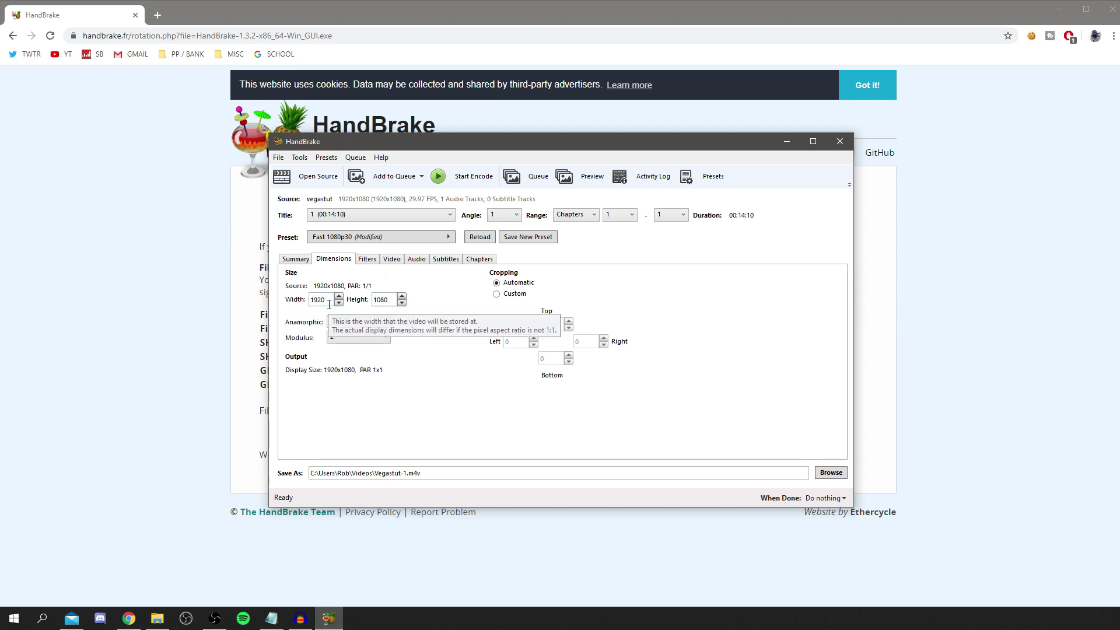
pyautogui.click(373, 262)
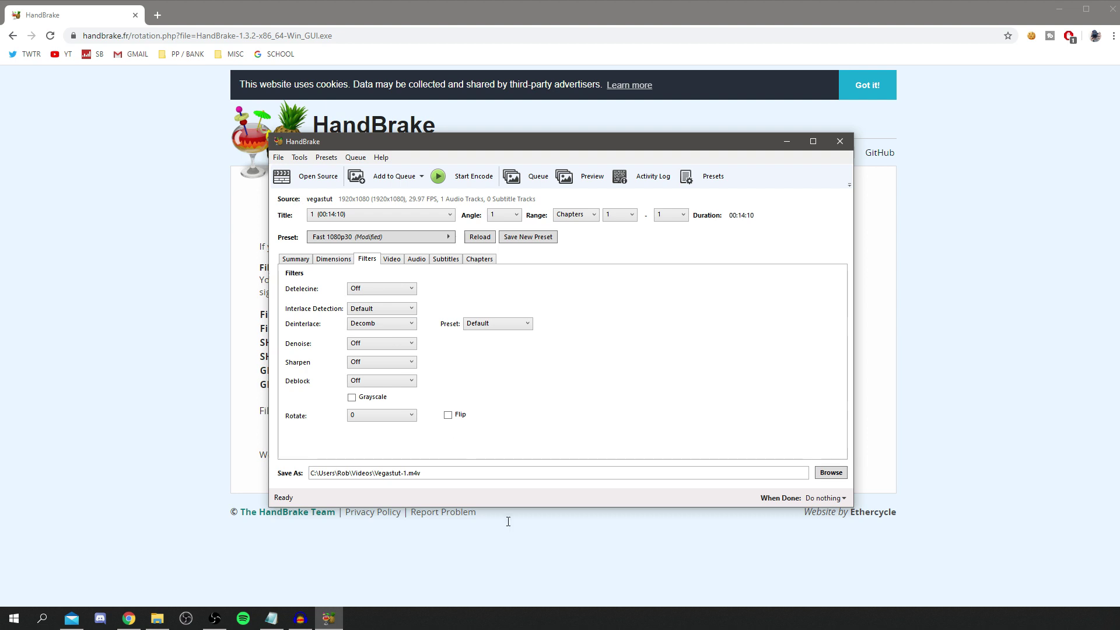
# Step: Keep the H.264 (x264) codec and set a constant 30 fps framerate
pyautogui.click(391, 263)
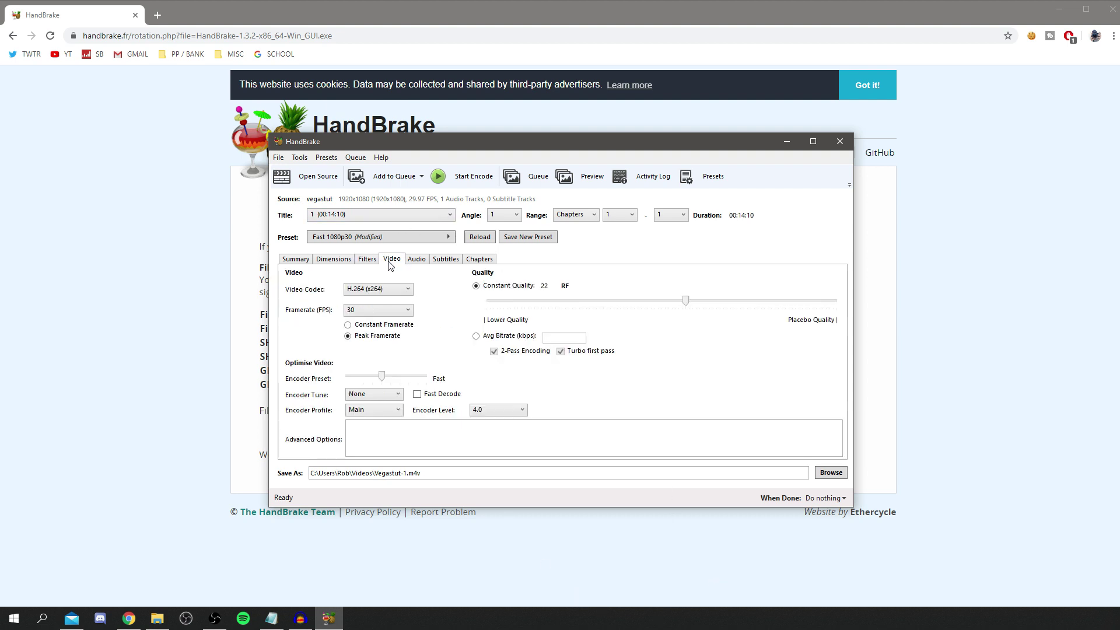
pyautogui.click(389, 292)
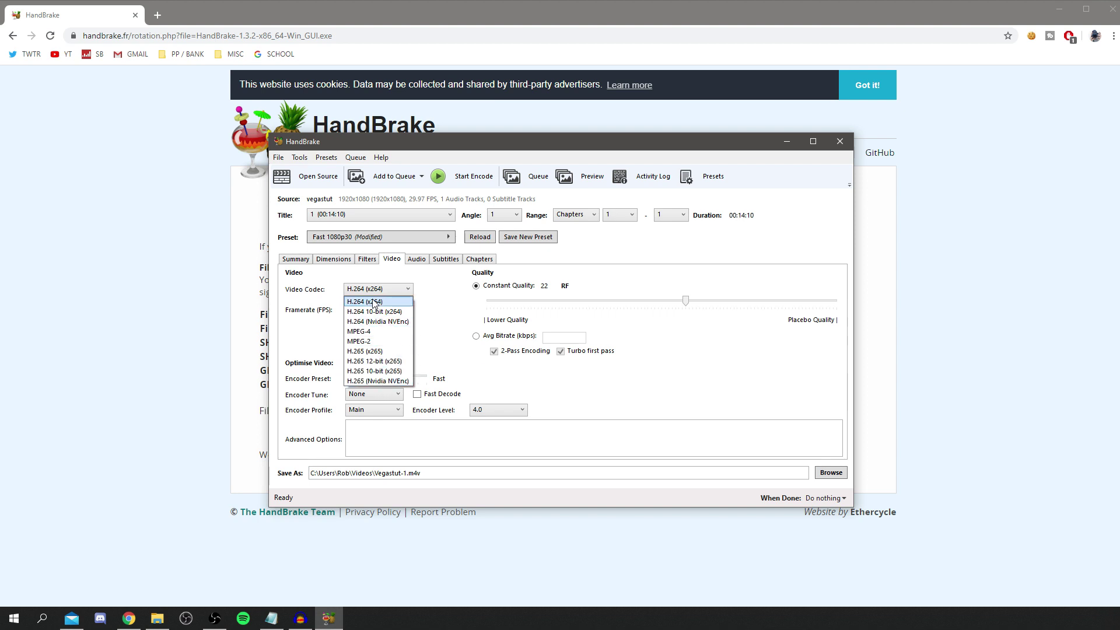
pyautogui.click(375, 302)
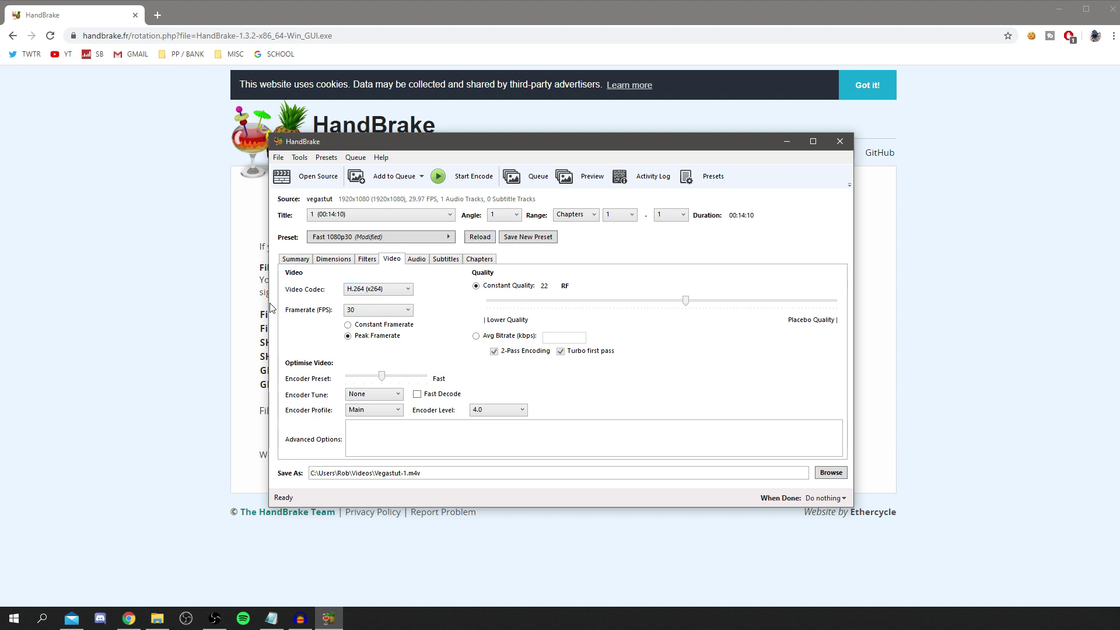
pyautogui.click(363, 312)
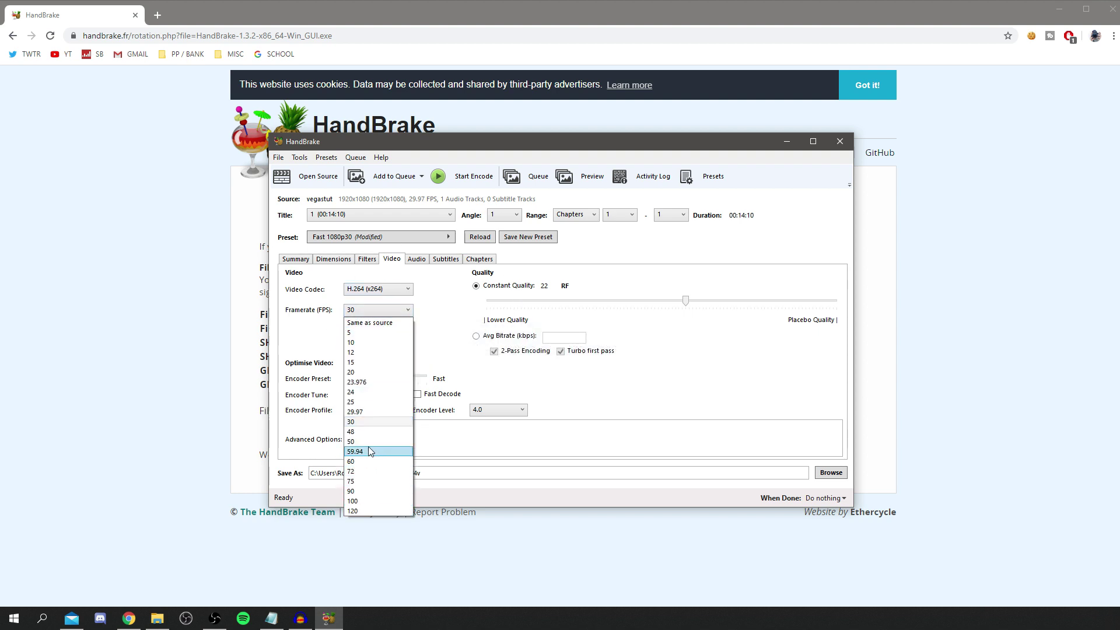
pyautogui.click(373, 462)
pyautogui.click(370, 309)
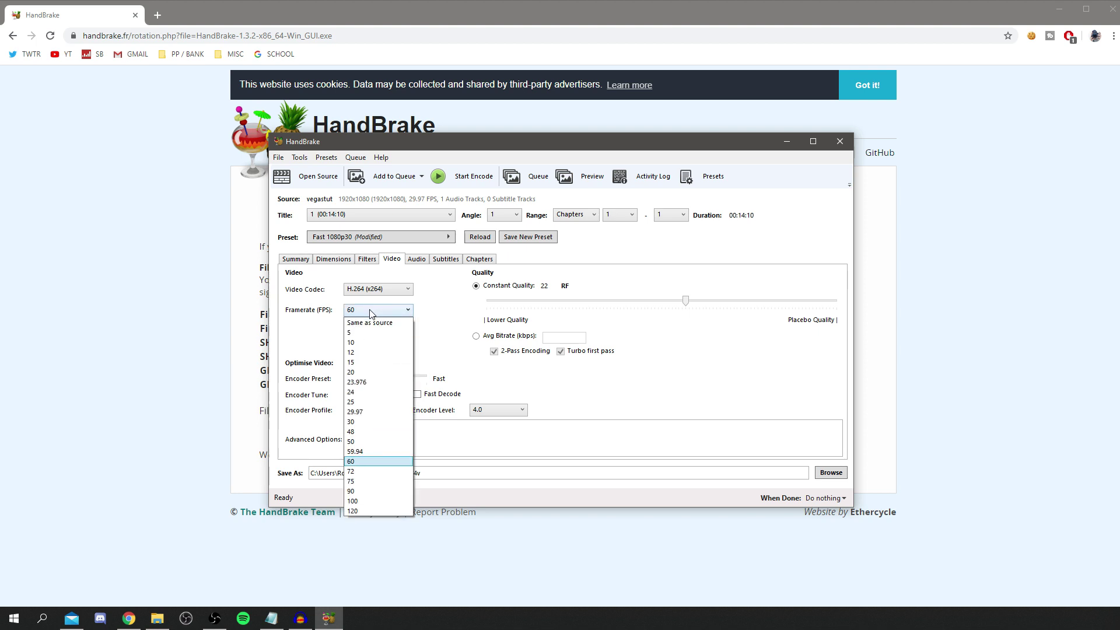
pyautogui.click(380, 422)
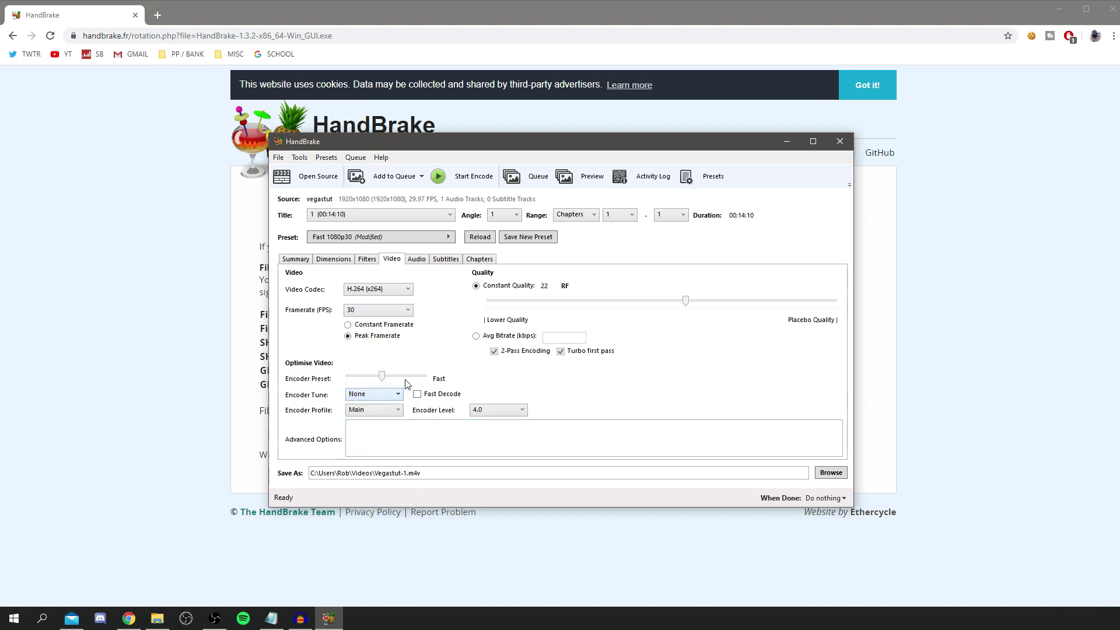
pyautogui.click(382, 328)
pyautogui.click(388, 312)
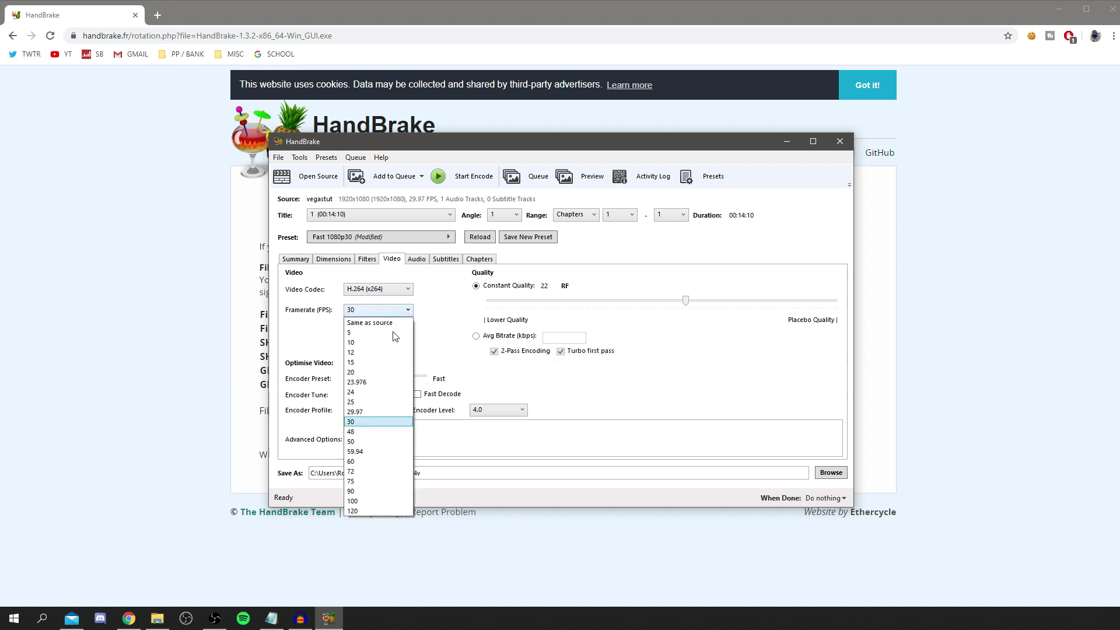
pyautogui.click(380, 422)
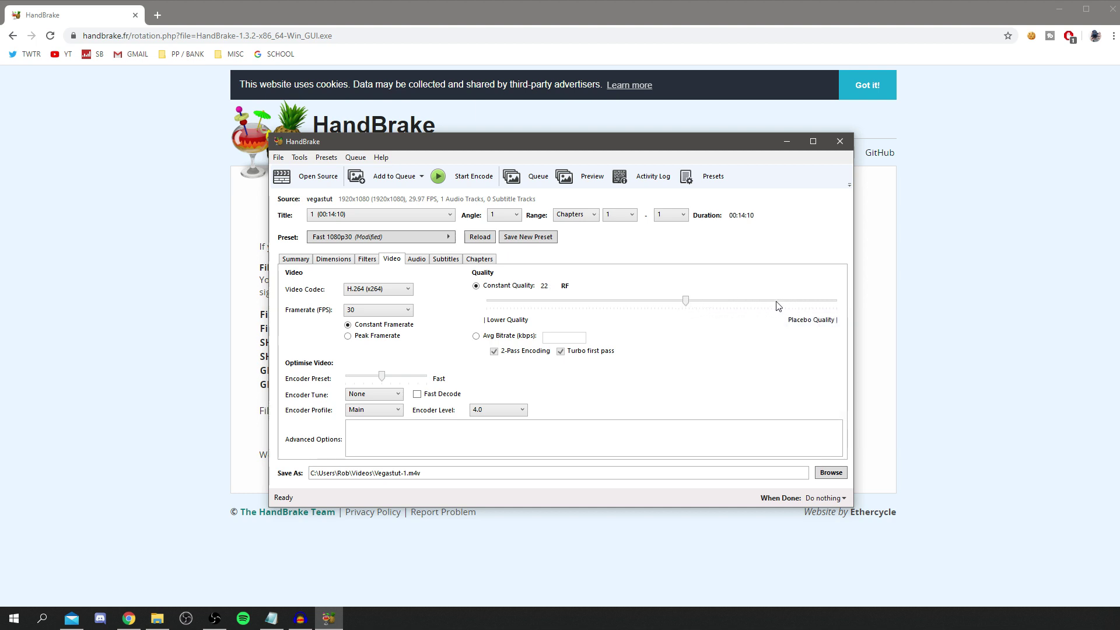
# Step: Set Constant Quality to RF 30, then review the audio track settings
pyautogui.click(741, 301)
pyautogui.moveTo(702, 301); pyautogui.dragTo(633, 305)
pyautogui.click(484, 337)
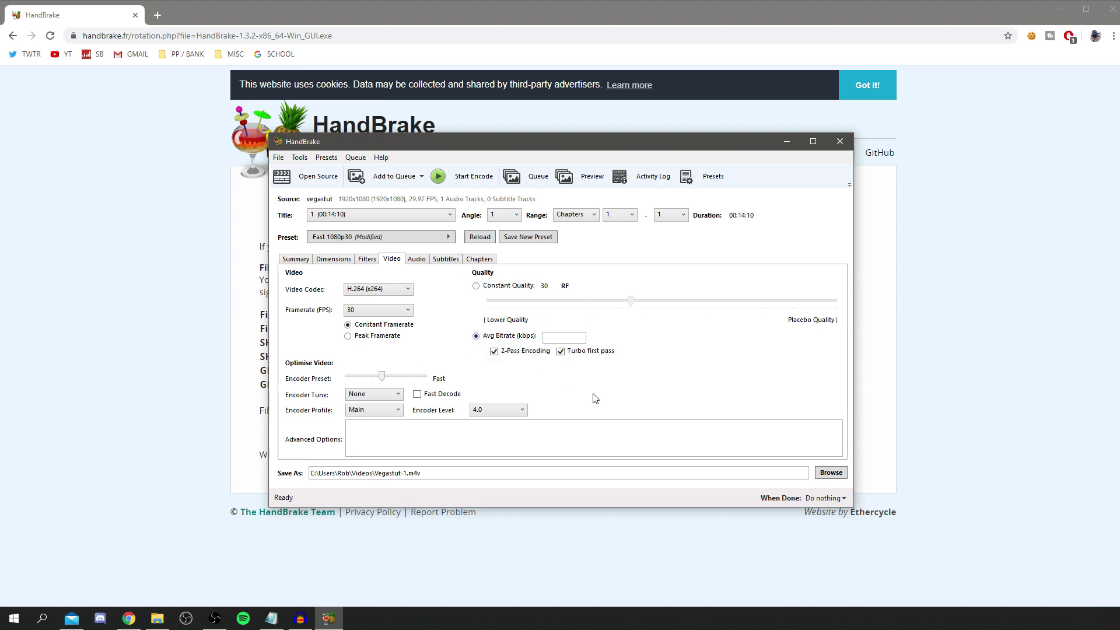
pyautogui.click(512, 287)
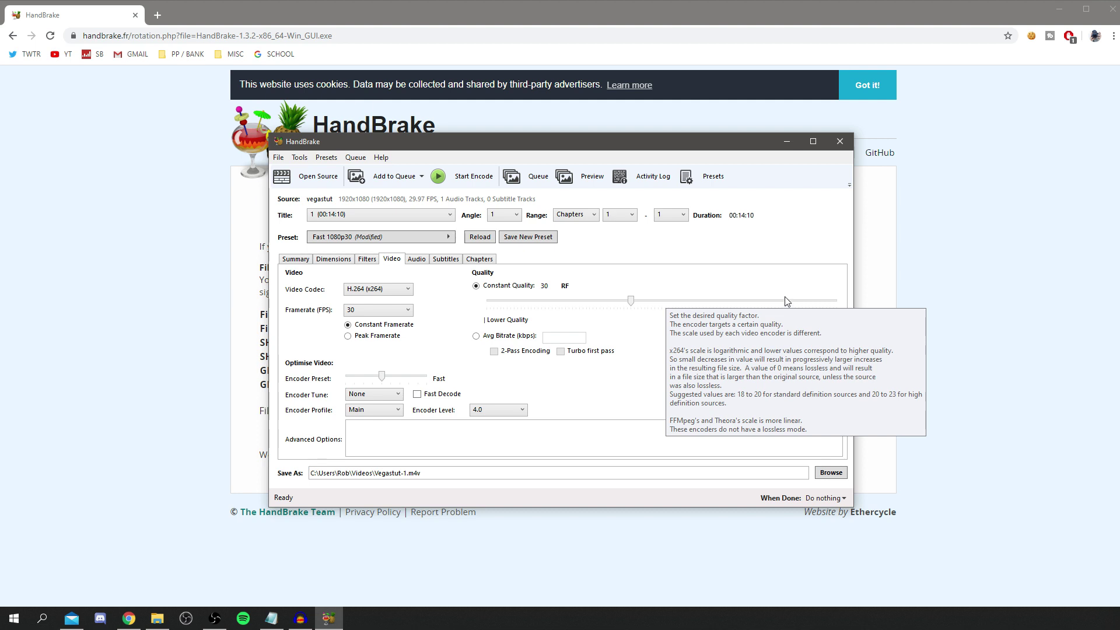
pyautogui.click(417, 260)
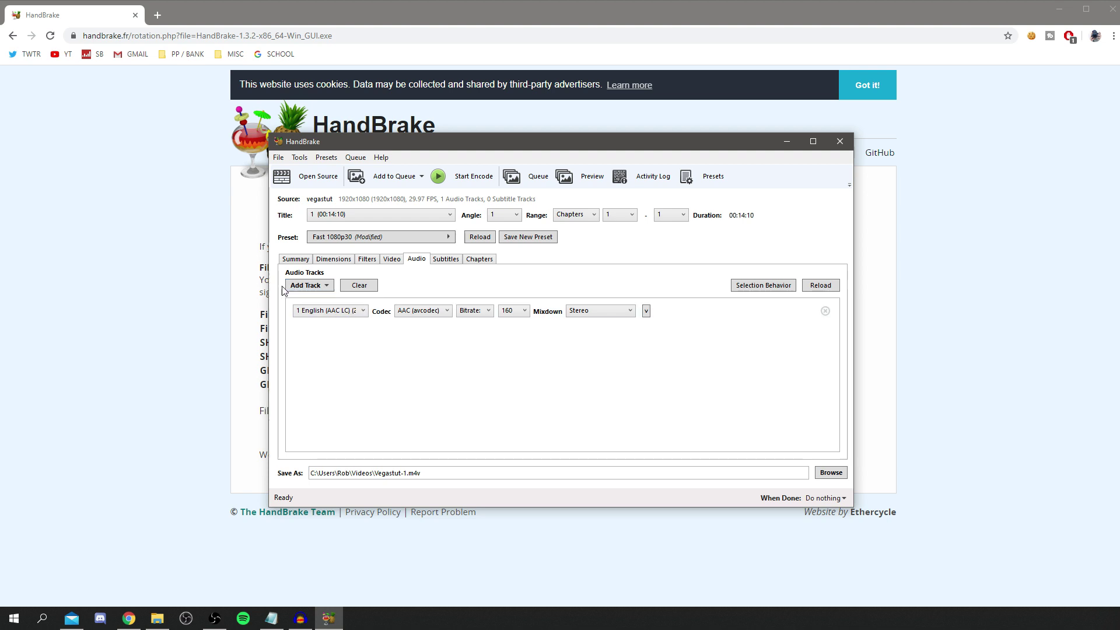
pyautogui.click(596, 314)
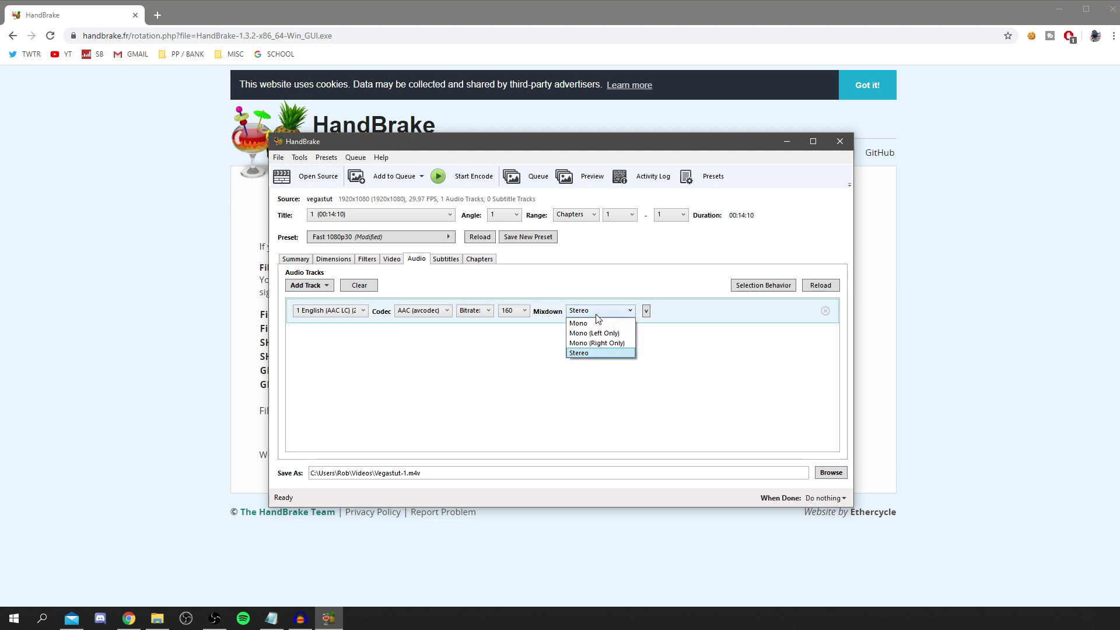
pyautogui.click(596, 315)
pyautogui.click(597, 318)
pyautogui.click(595, 352)
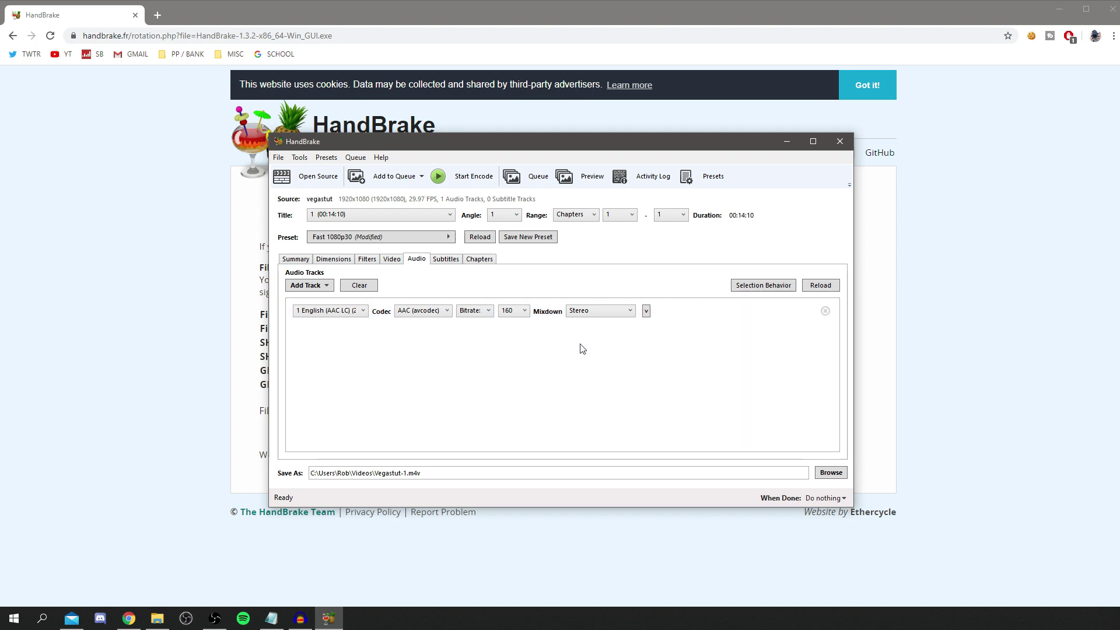
pyautogui.click(445, 261)
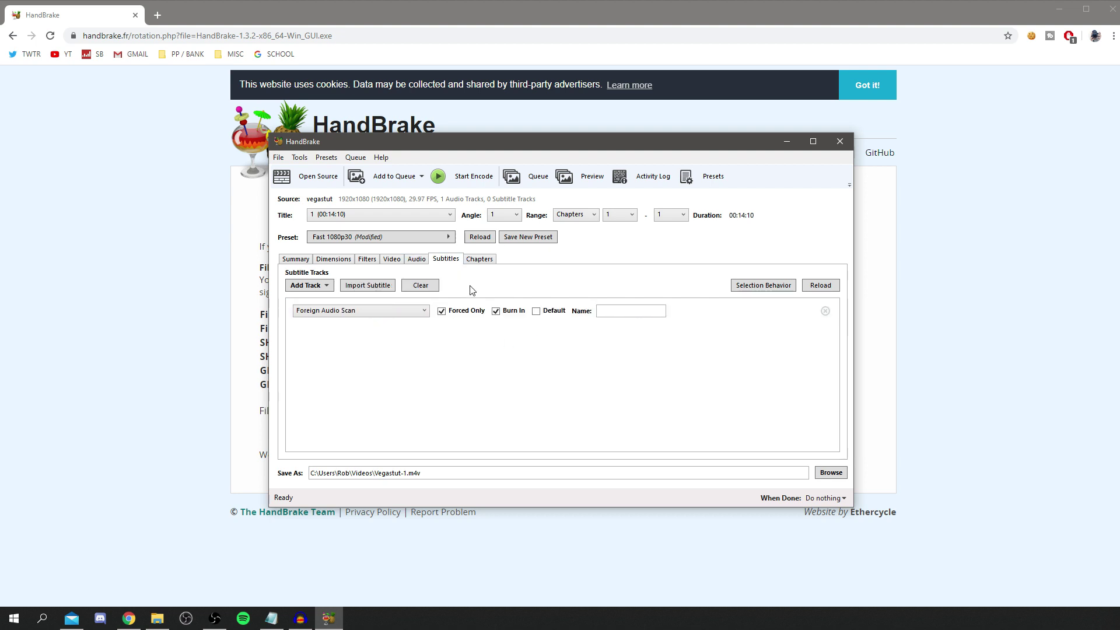
pyautogui.click(307, 288)
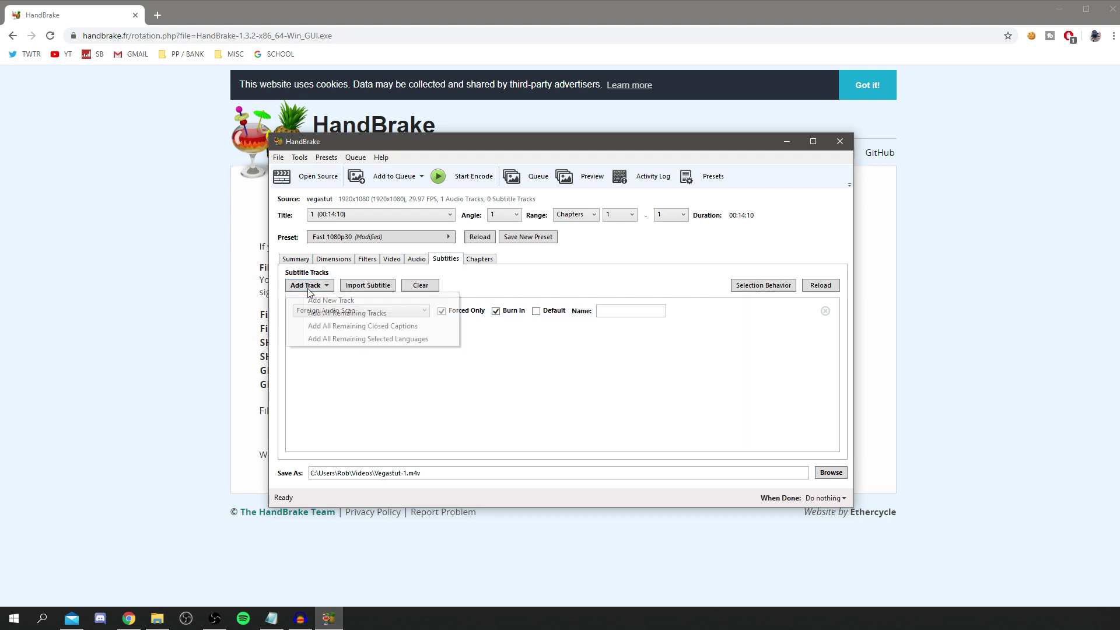
pyautogui.click(618, 408)
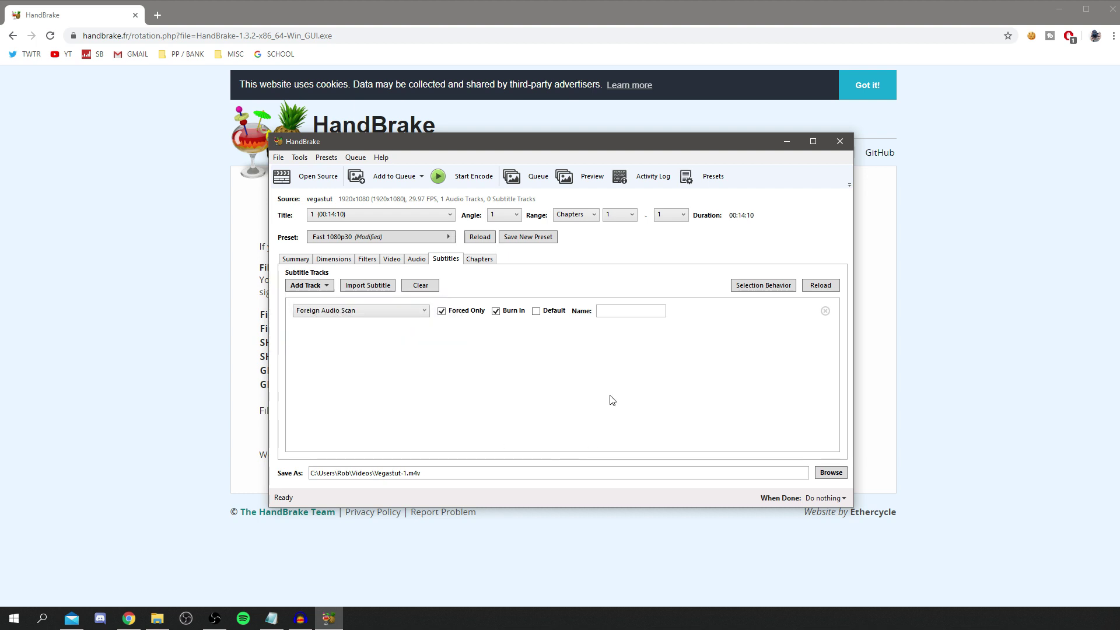
pyautogui.click(481, 260)
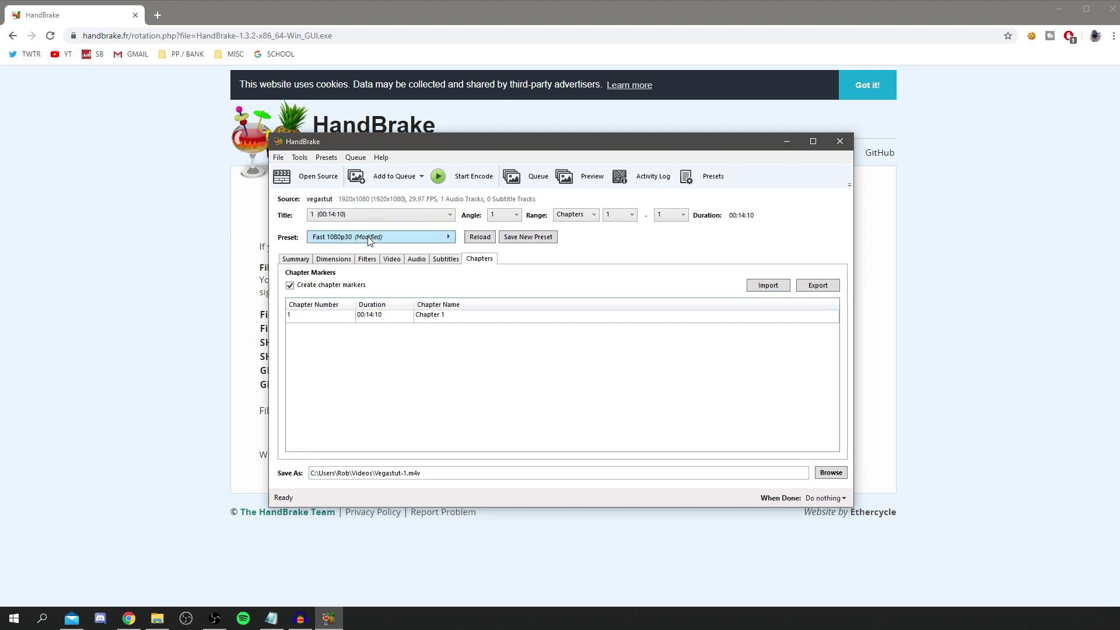
pyautogui.click(296, 260)
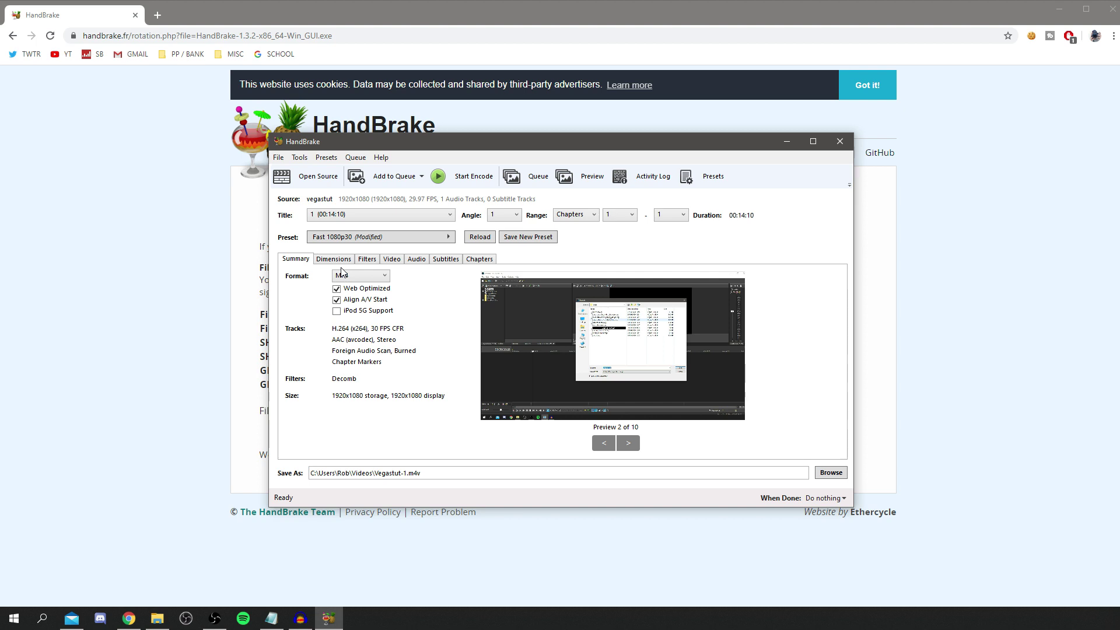
pyautogui.click(516, 178)
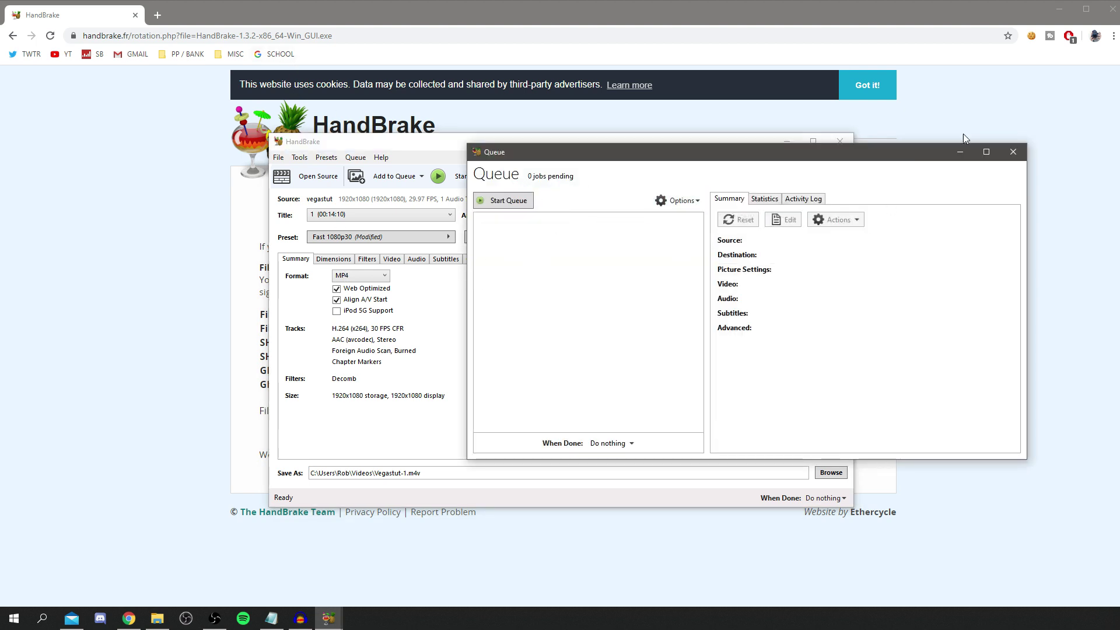
pyautogui.click(1013, 151)
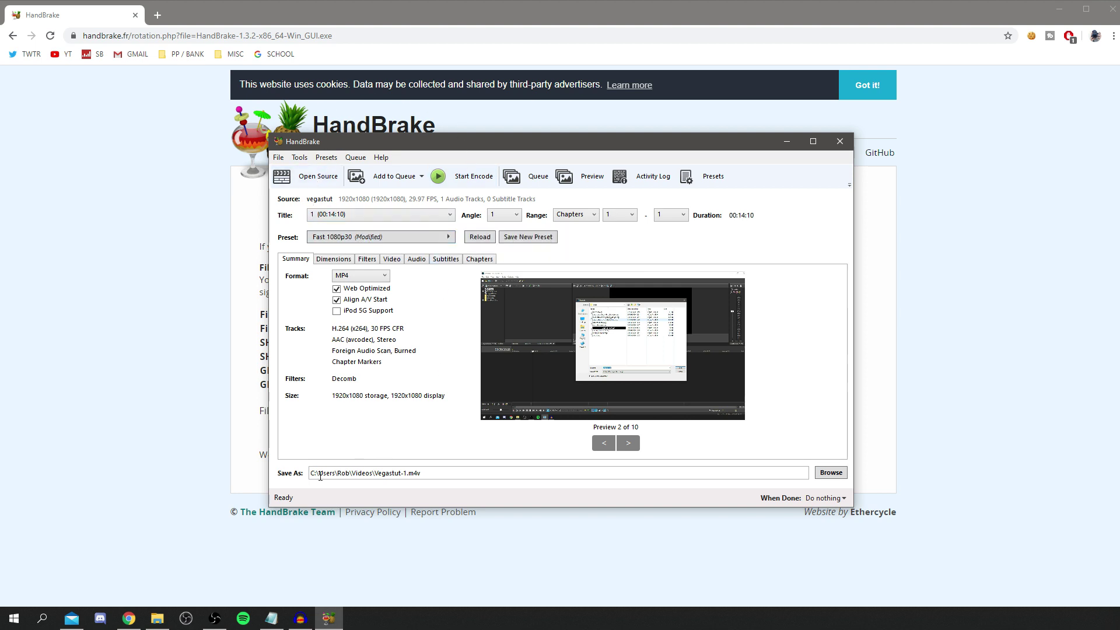
# Step: Save the output as 'vegas tut finished' in the Video to be reduced folder, mp4 type
pyautogui.click(831, 473)
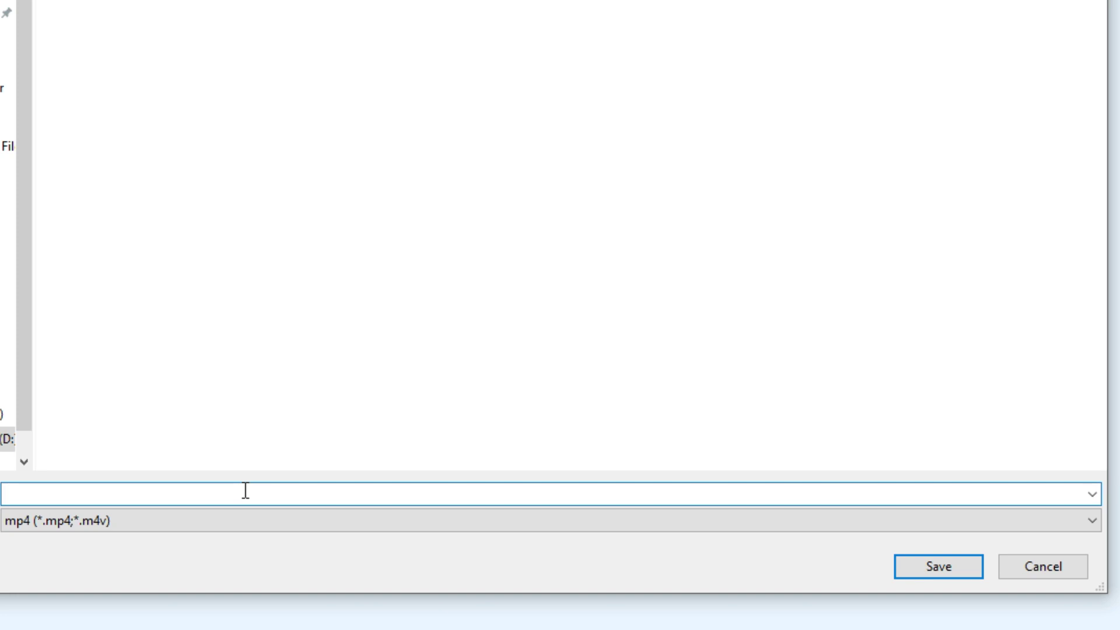
pyautogui.write('vegas tut finished')
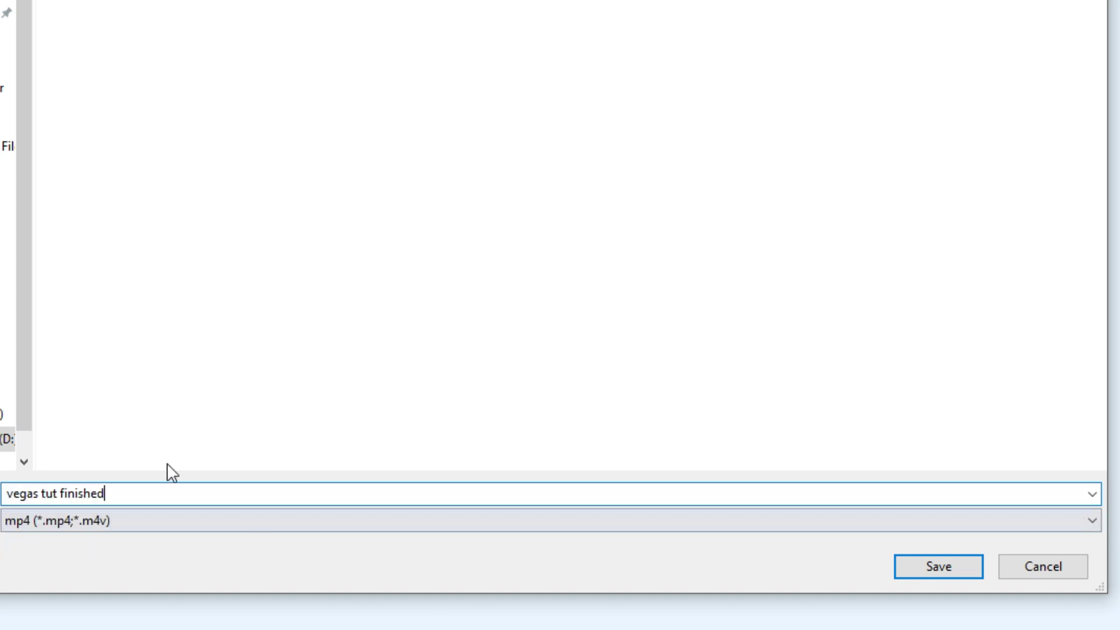
pyautogui.click(126, 522)
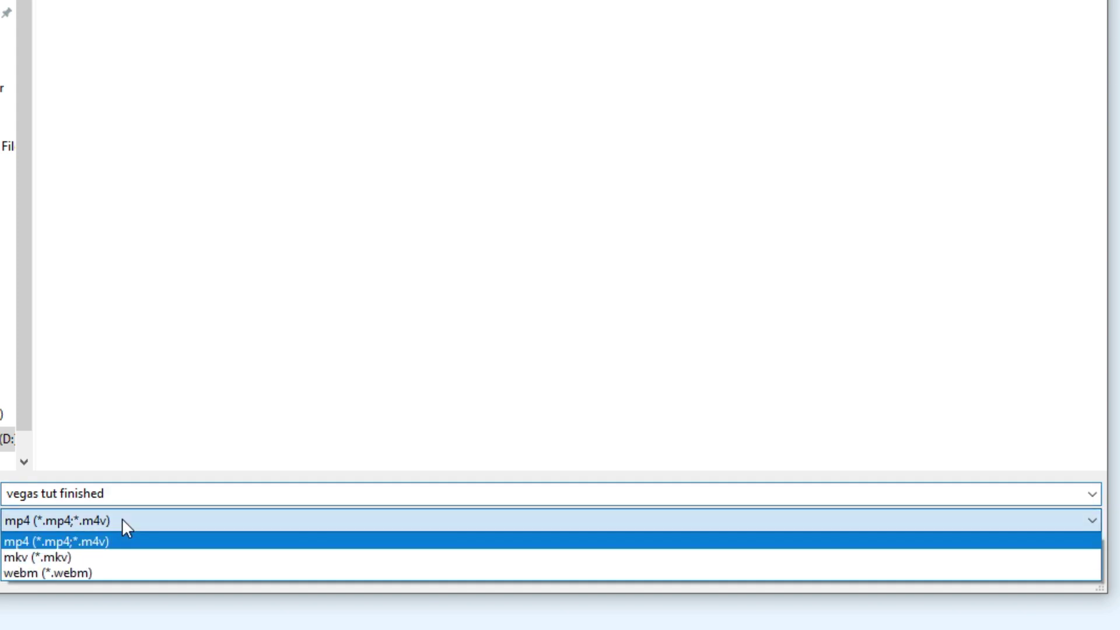
pyautogui.click(94, 543)
pyautogui.click(955, 569)
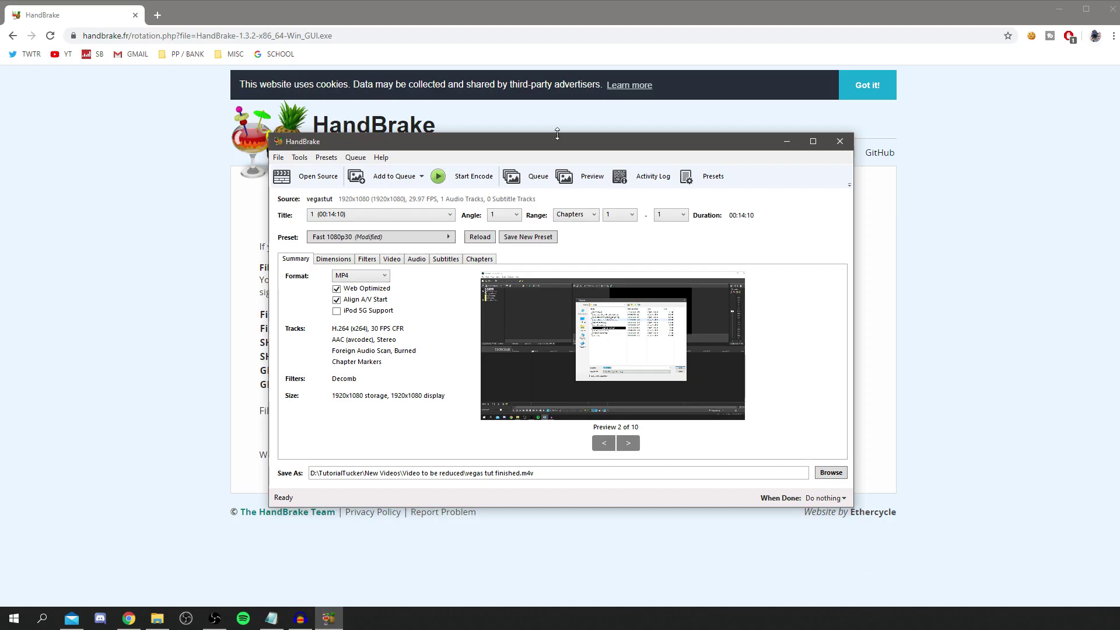
# Step: Encode the video into vegas tut finished.m4v and wait for Queue Finished
pyautogui.click(465, 176)
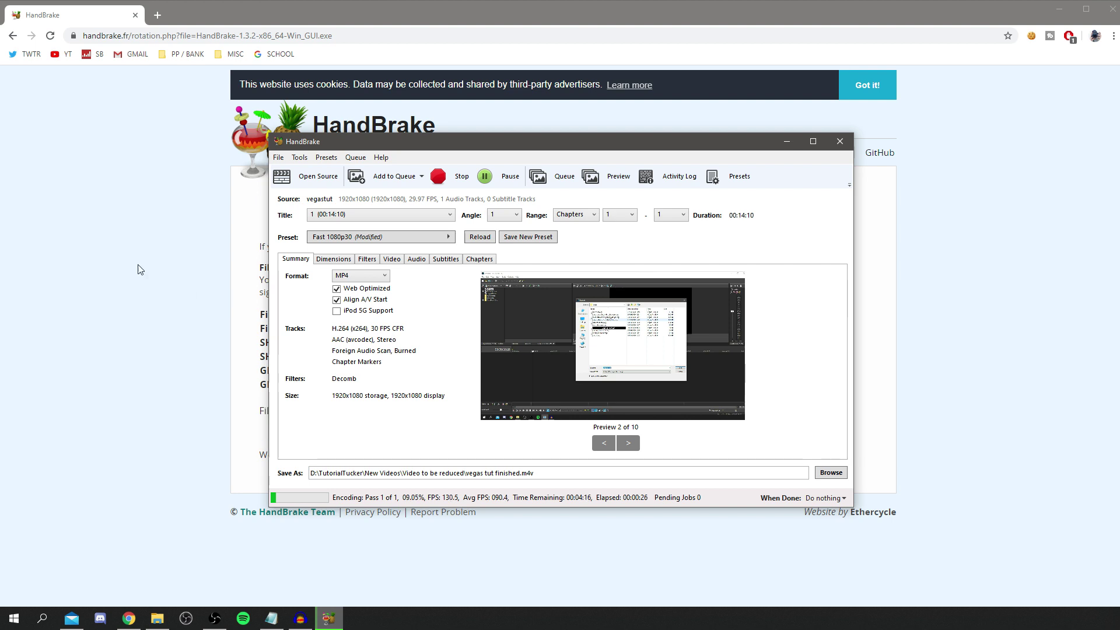
pyautogui.moveTo(316, 147); pyautogui.dragTo(280, 129)
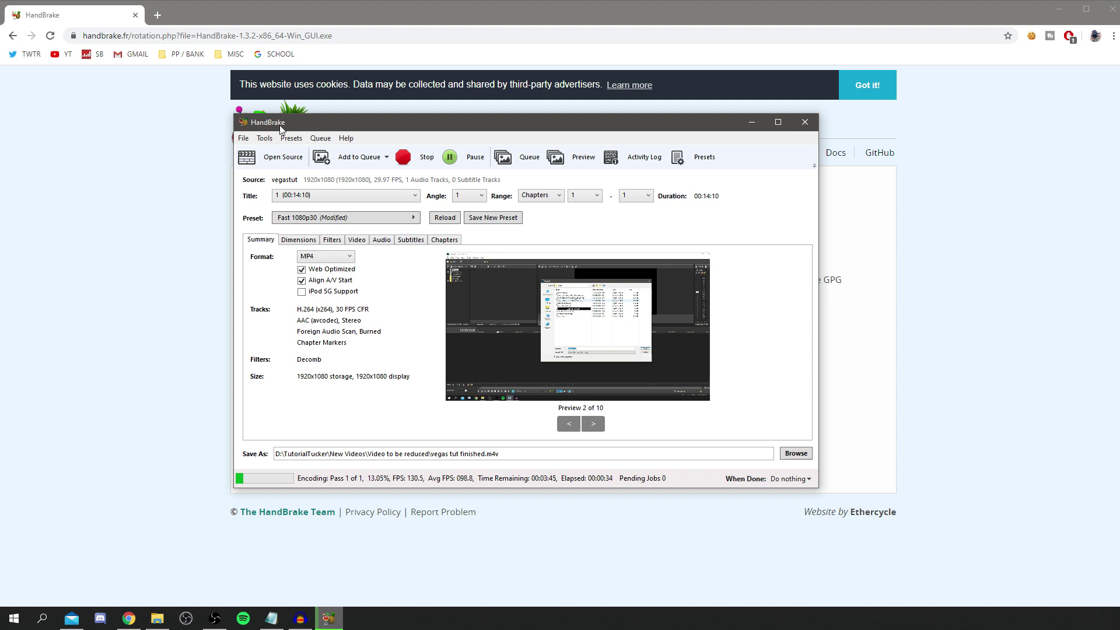
pyautogui.moveTo(280, 129); pyautogui.dragTo(252, 100)
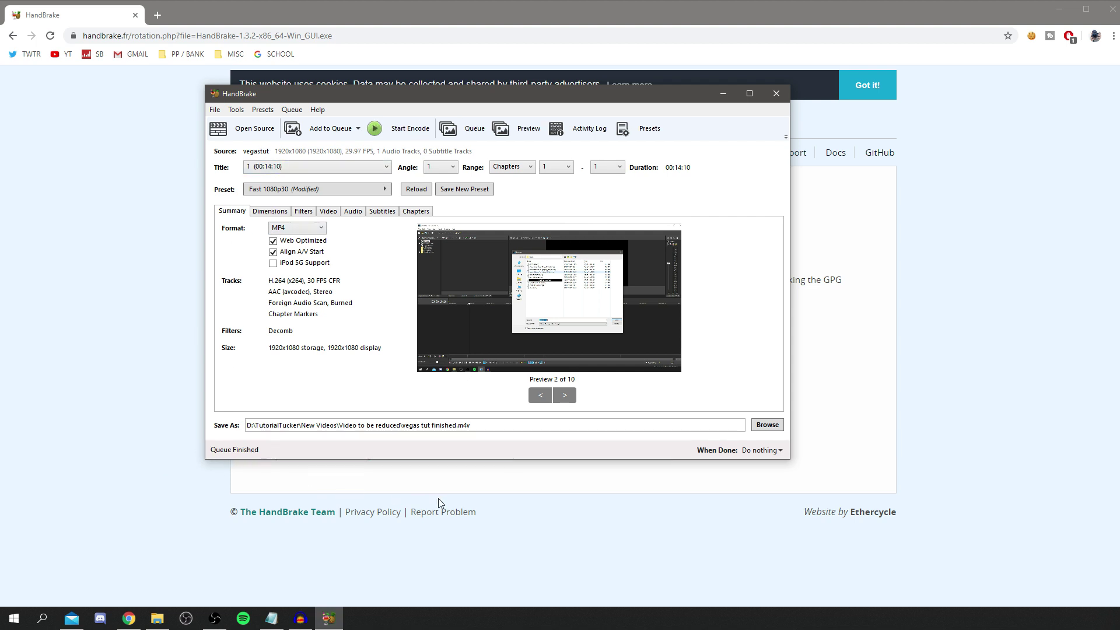
# Step: Play 'vegas tut finished.m4v' in Films & TV at lowered volume, then close the player
pyautogui.click(158, 618)
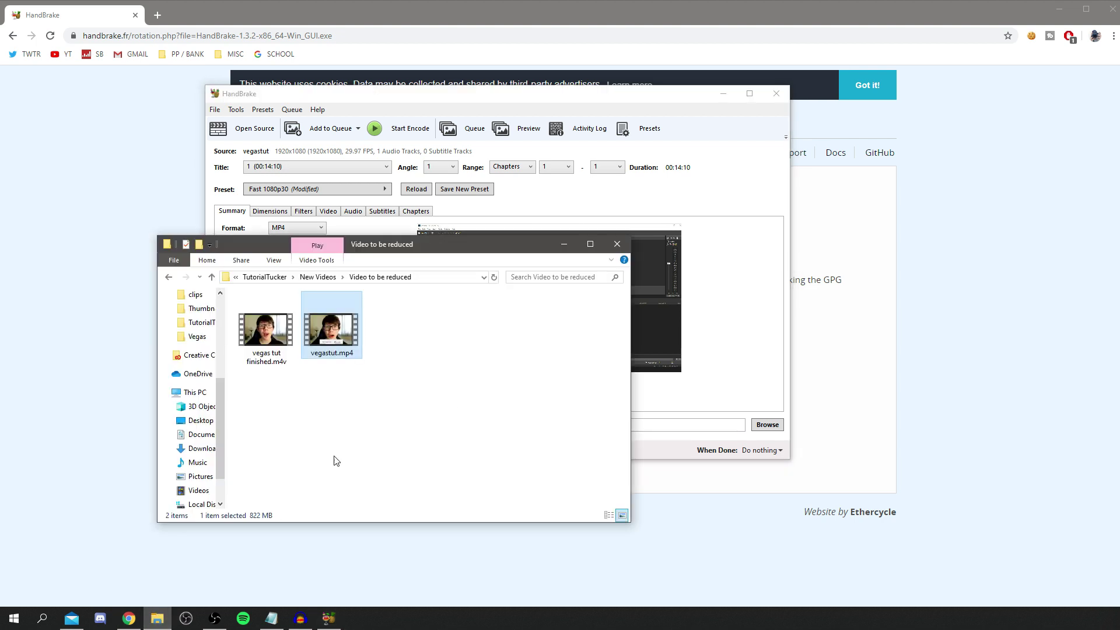
pyautogui.click(282, 359)
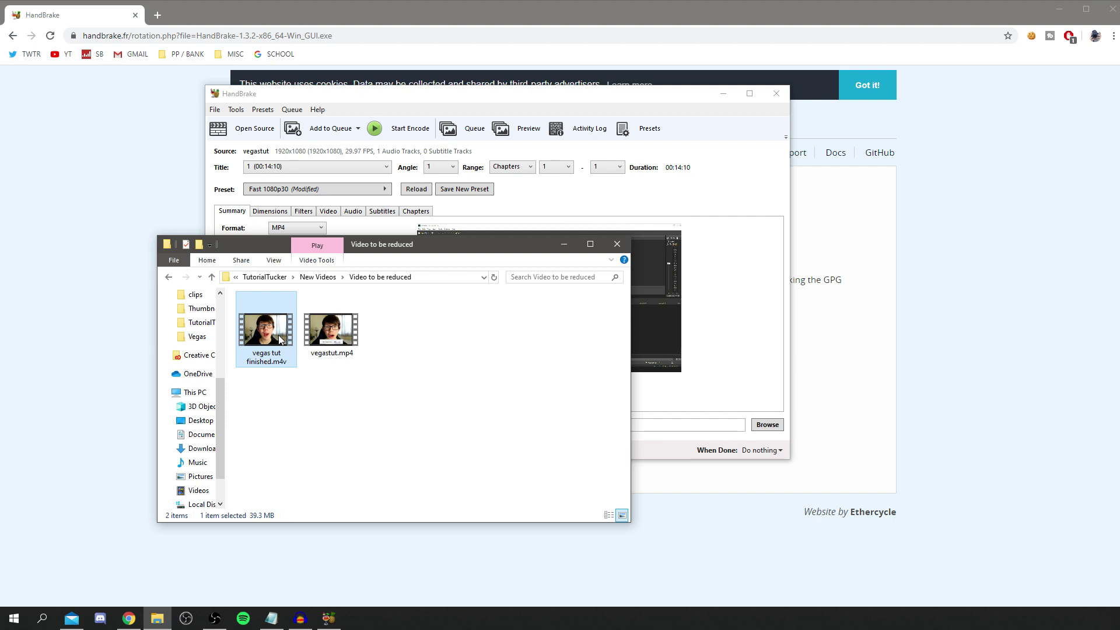
pyautogui.press('XF86AudioLowerVolume')
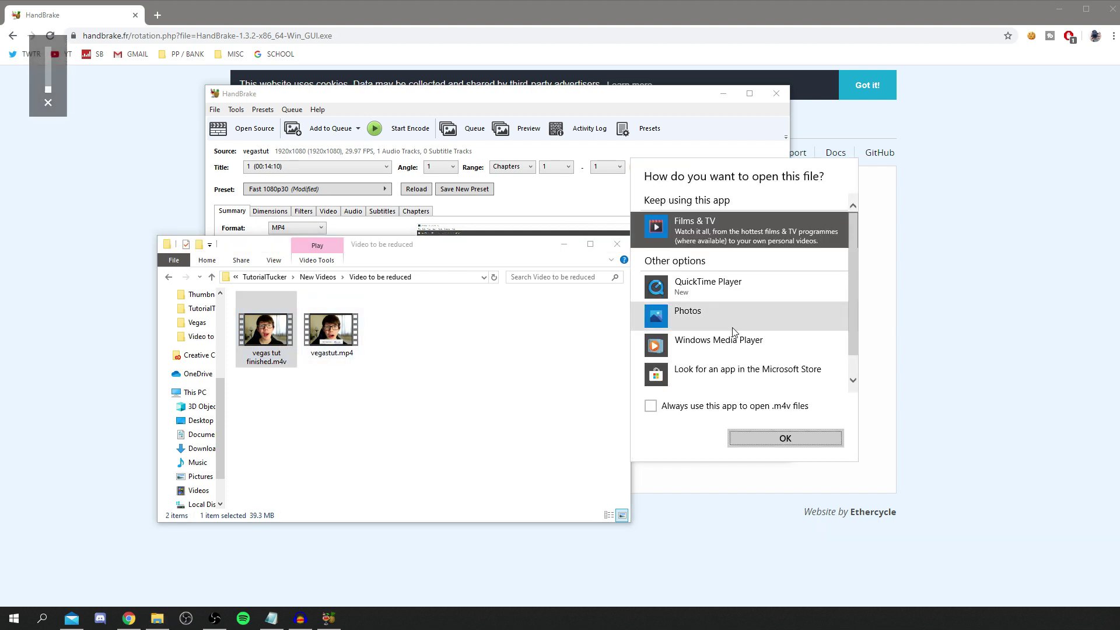
pyautogui.click(786, 438)
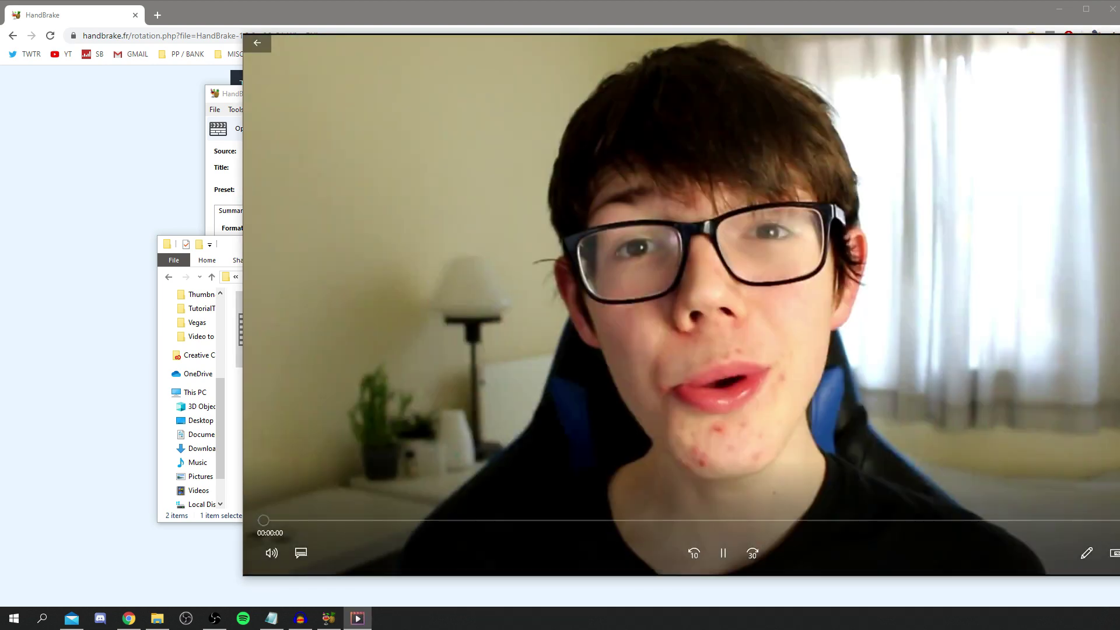
pyautogui.hotkey('alt', 'F4')
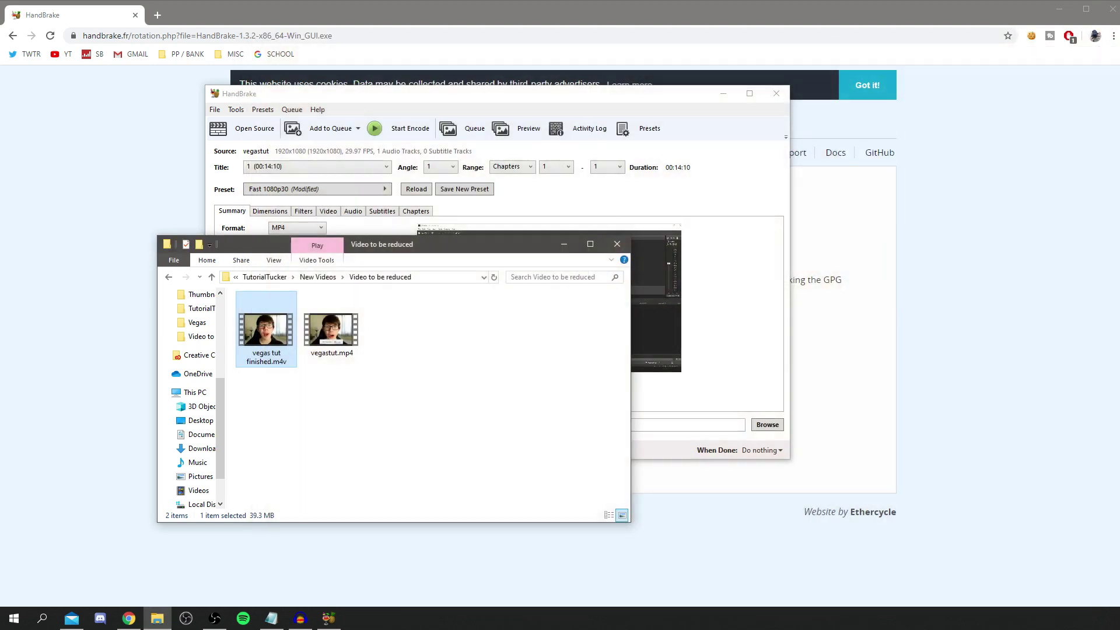
# Step: Open the properties of the original vegastut.mp4 and move the window aside
pyautogui.rightClick(357, 327)
pyautogui.click(399, 568)
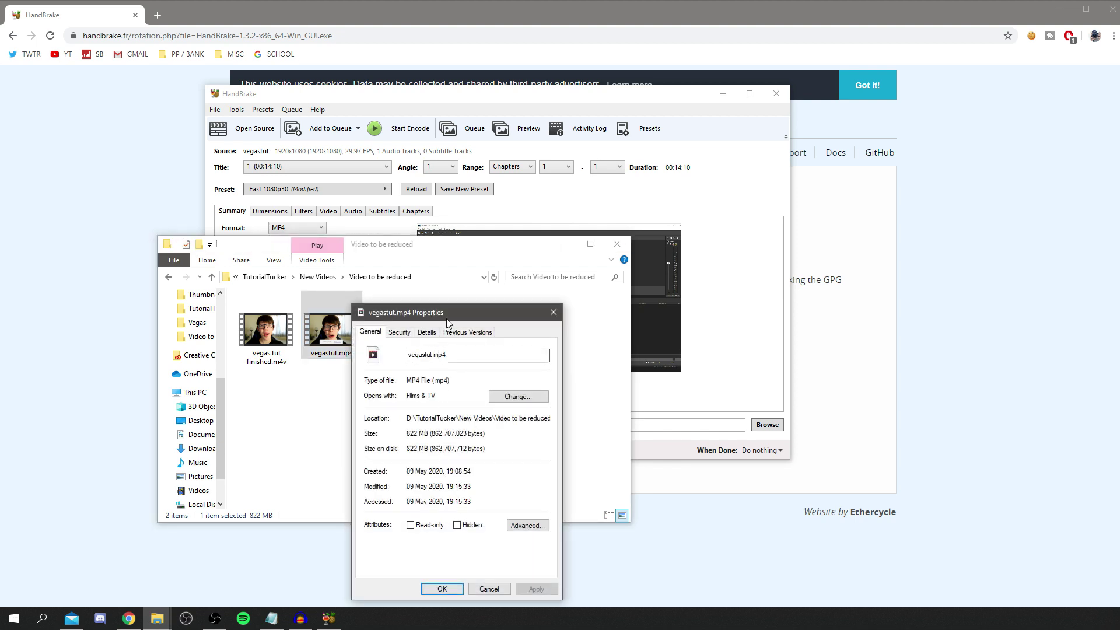
pyautogui.moveTo(448, 322); pyautogui.dragTo(528, 245)
pyautogui.click(263, 339)
# Step: Open the m4v's properties and arrange both properties windows side by side
pyautogui.rightClick(259, 341)
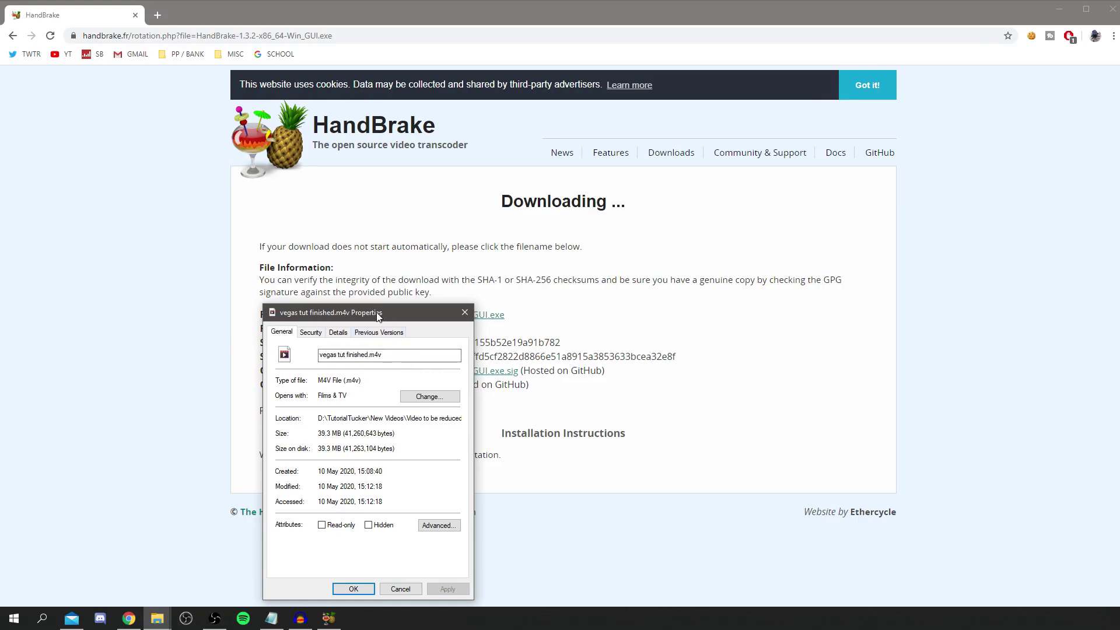
pyautogui.moveTo(378, 316); pyautogui.dragTo(247, 194)
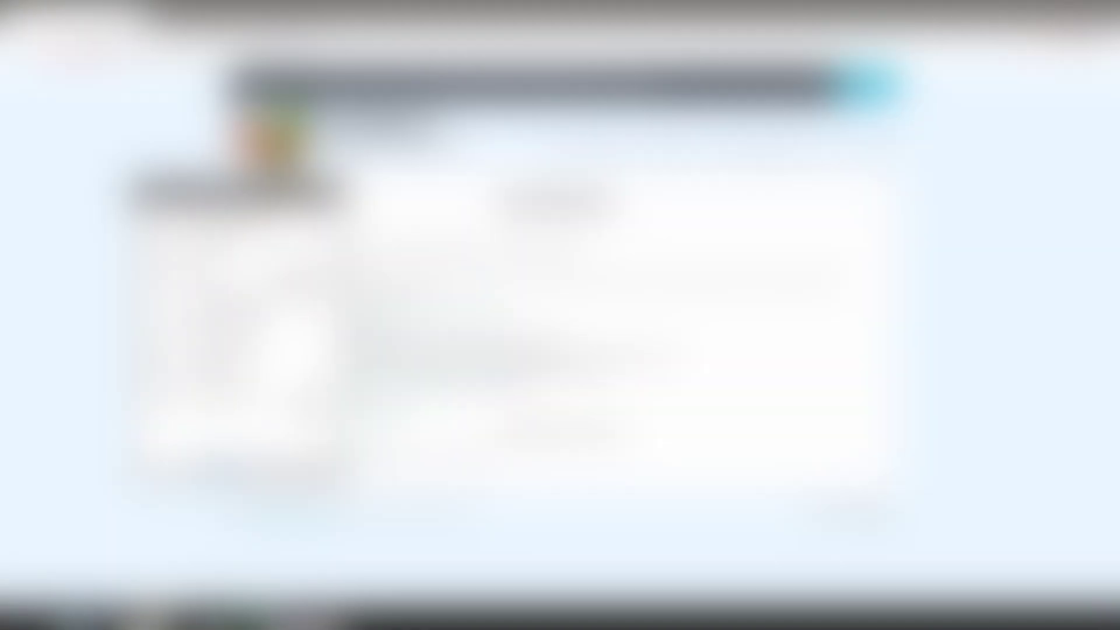
pyautogui.moveTo(251, 194); pyautogui.dragTo(516, 153)
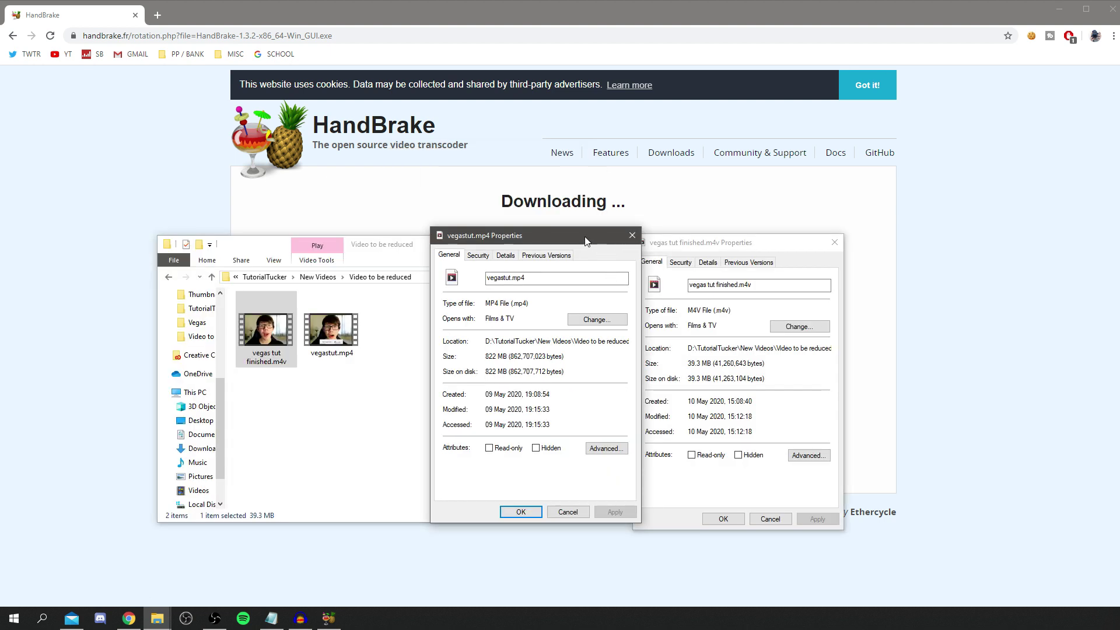
pyautogui.moveTo(586, 241); pyautogui.dragTo(577, 248)
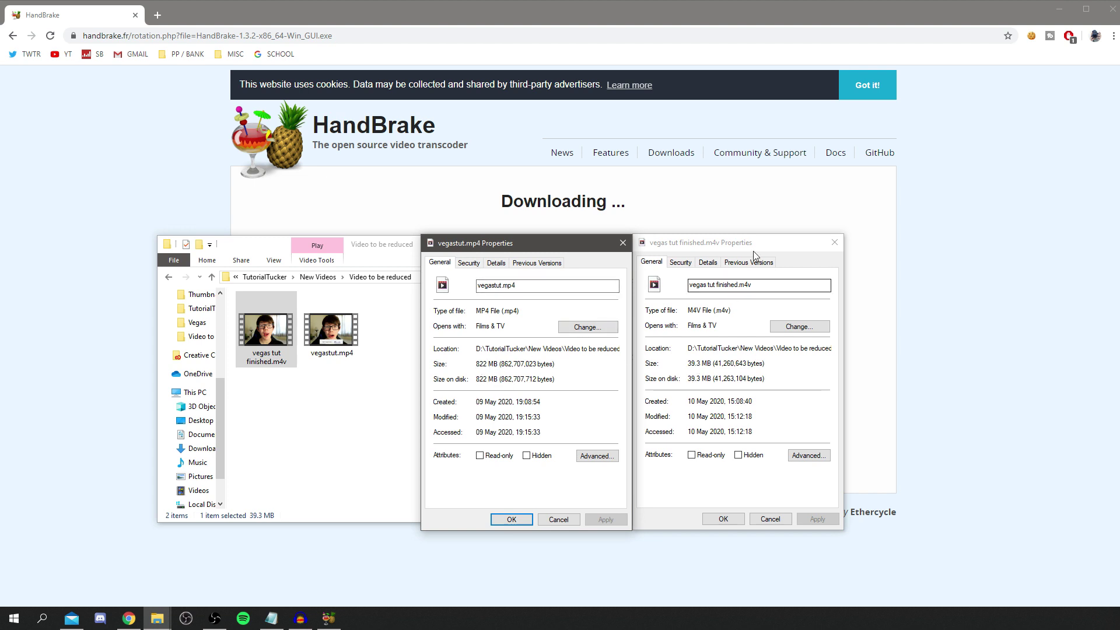
# Step: Compare the Details tabs: original's length, 1920x1080 resolution and bitrates against the 39.3 MB m4v
pyautogui.click(470, 264)
pyautogui.click(497, 263)
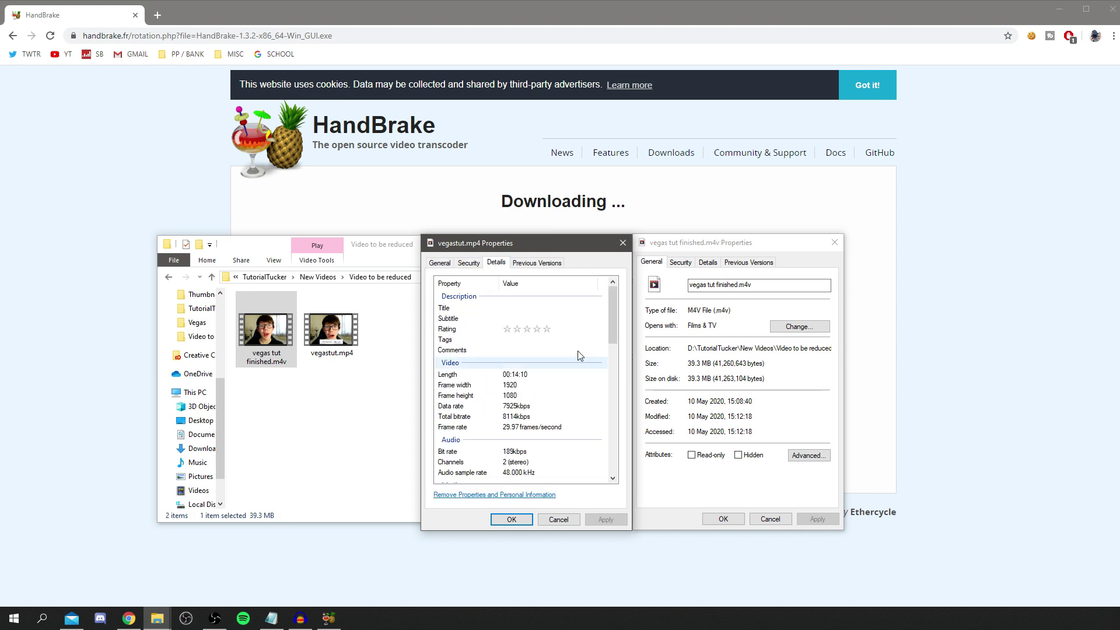
pyautogui.click(708, 261)
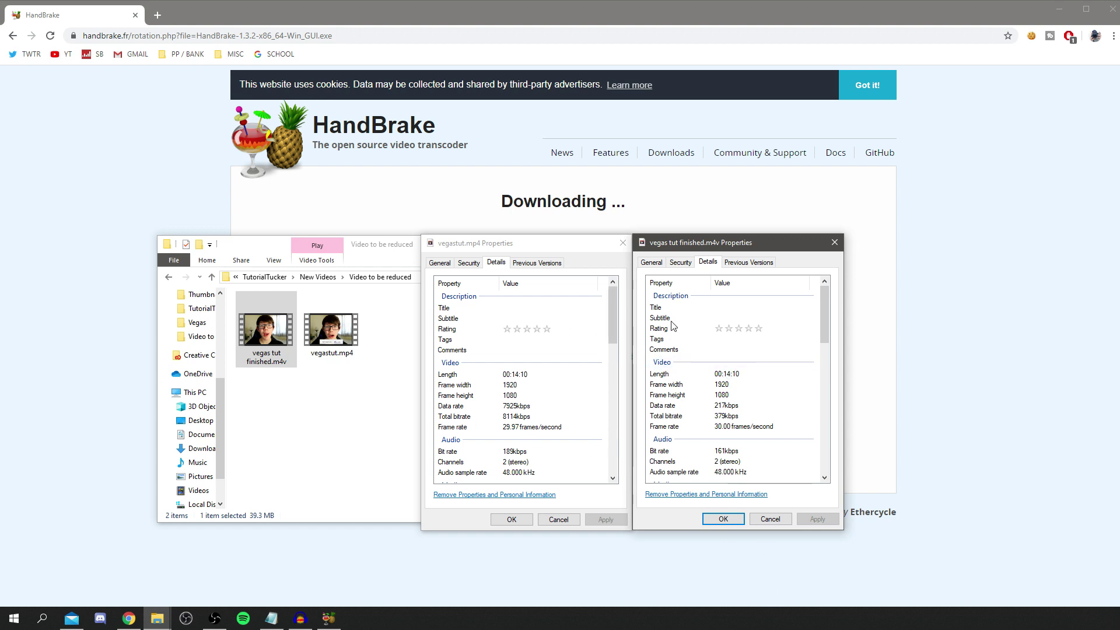
pyautogui.click(653, 262)
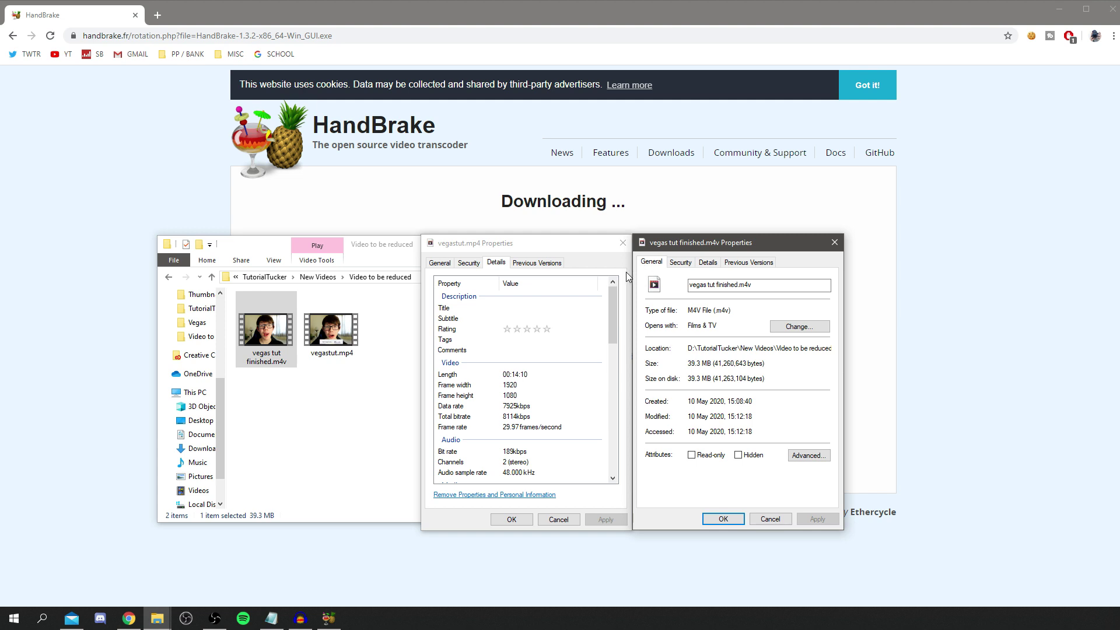